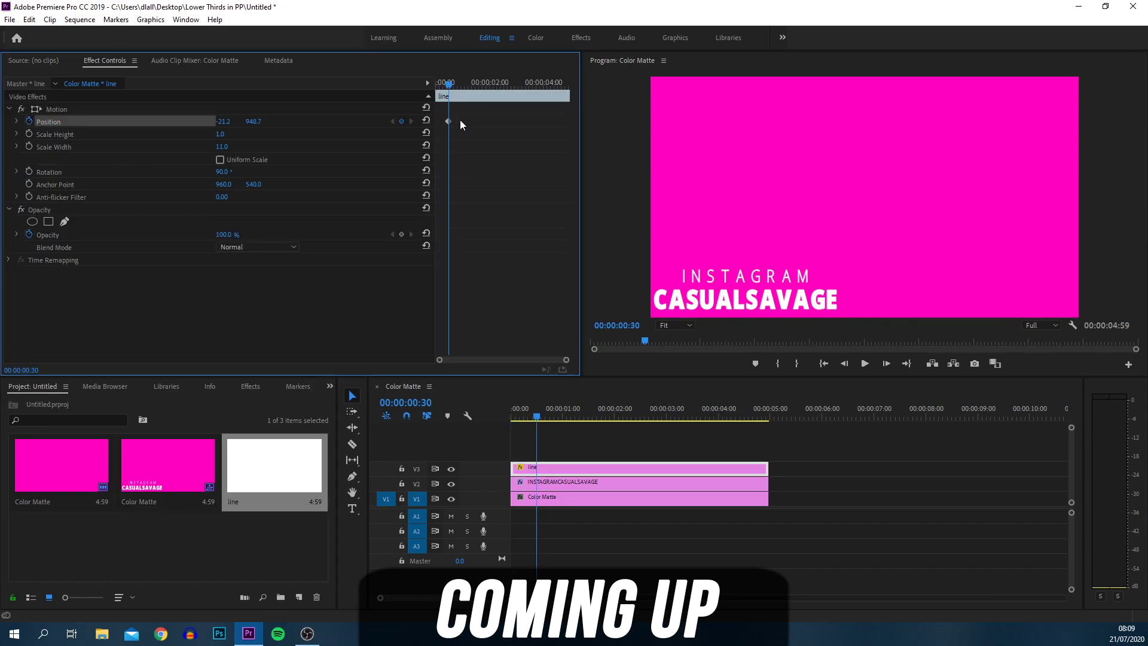
# Set the temporal interpolation of the line clip's Position keyframe to Bezier.
pyautogui.rightClick(448, 121)
pyautogui.moveTo(561, 222)
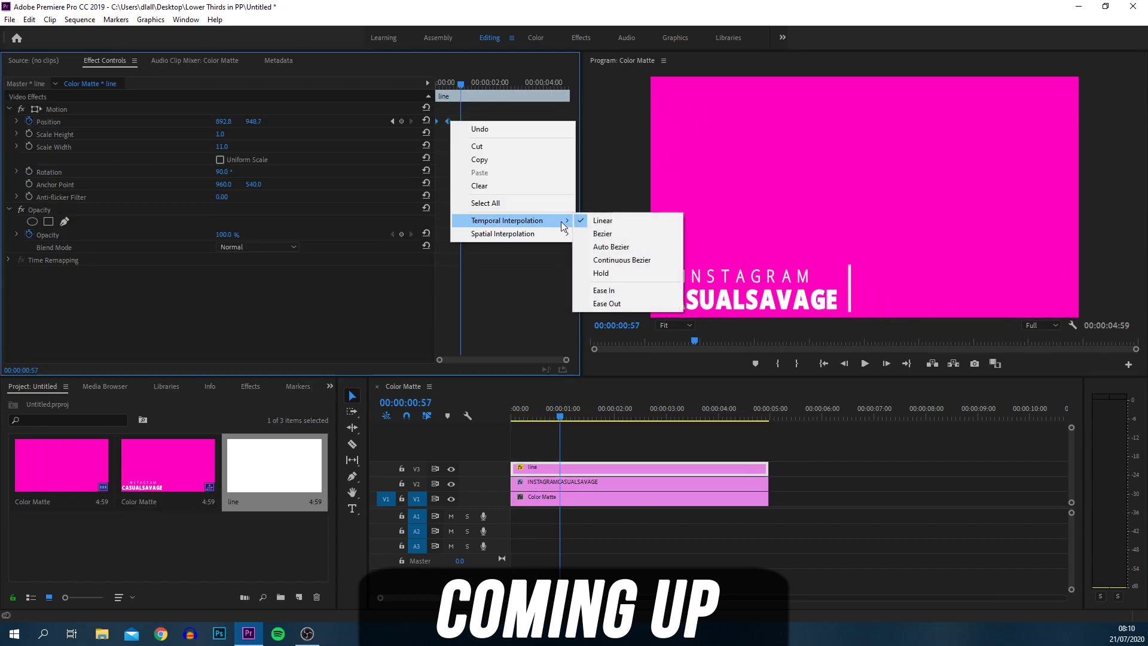
pyautogui.click(615, 232)
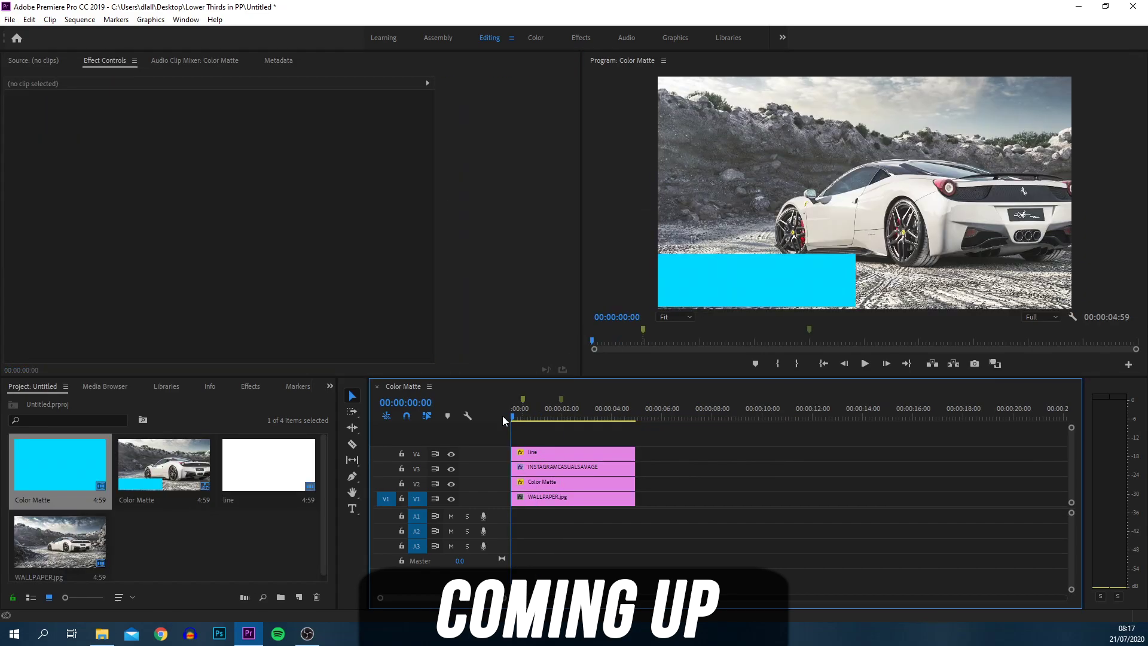
# Play the lower third sequence over the car wallpaper from its start.
pyautogui.press('space')
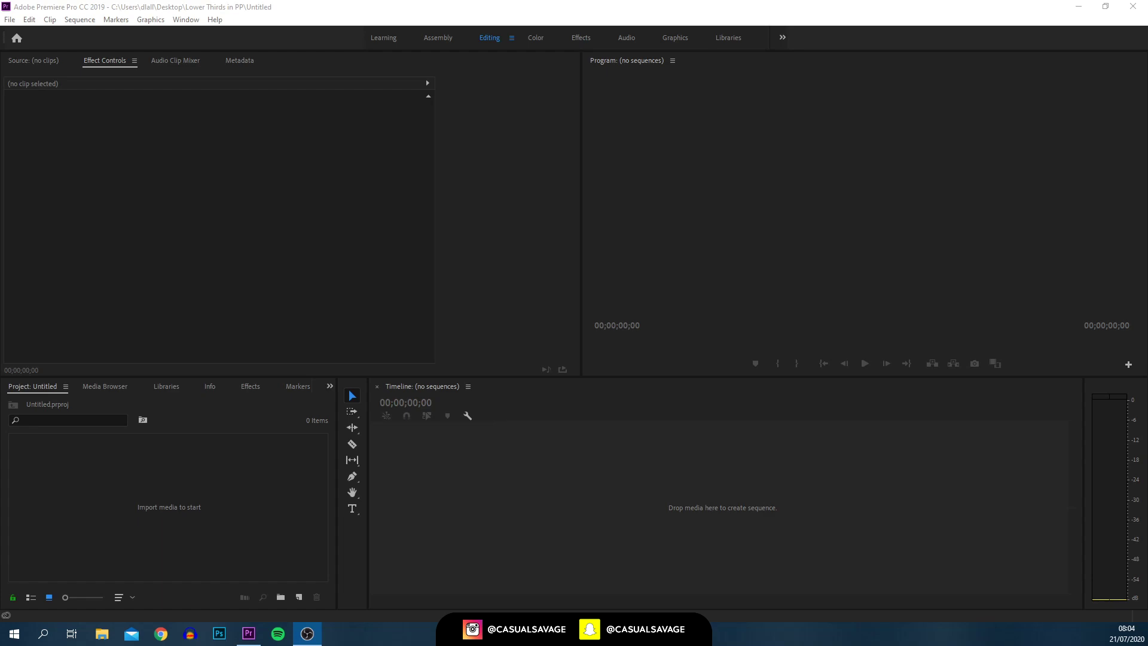
# Create a bright pink 1920 × 1080 color matte at 59.94 fps and build a new sequence from it.
pyautogui.click(435, 21)
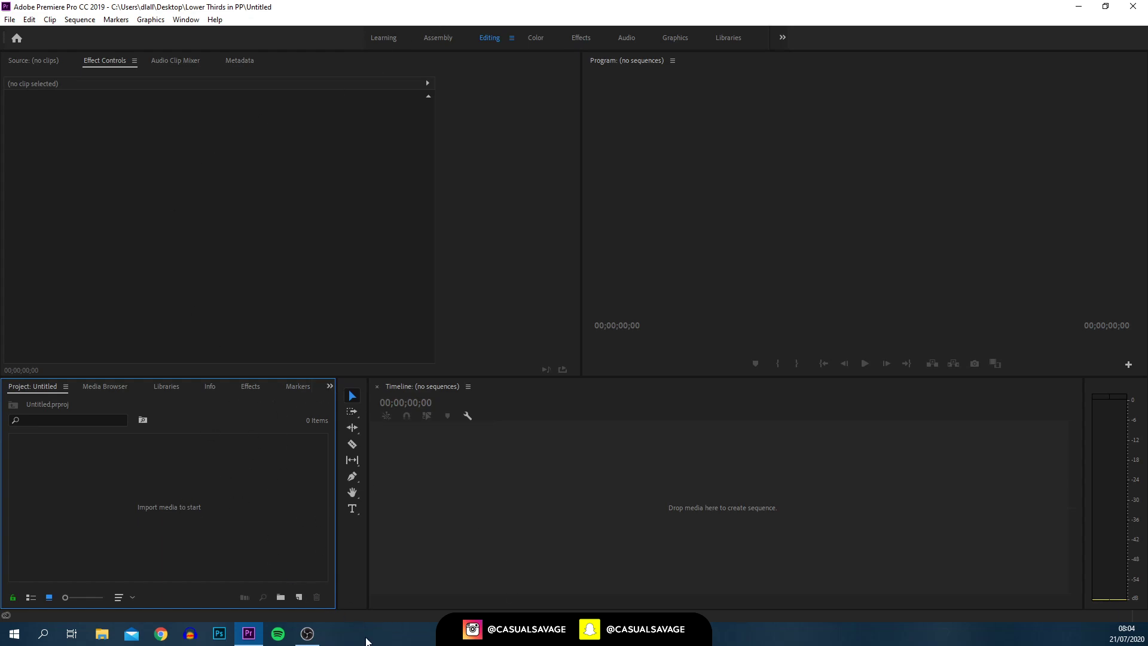
pyautogui.click(299, 597)
pyautogui.click(330, 549)
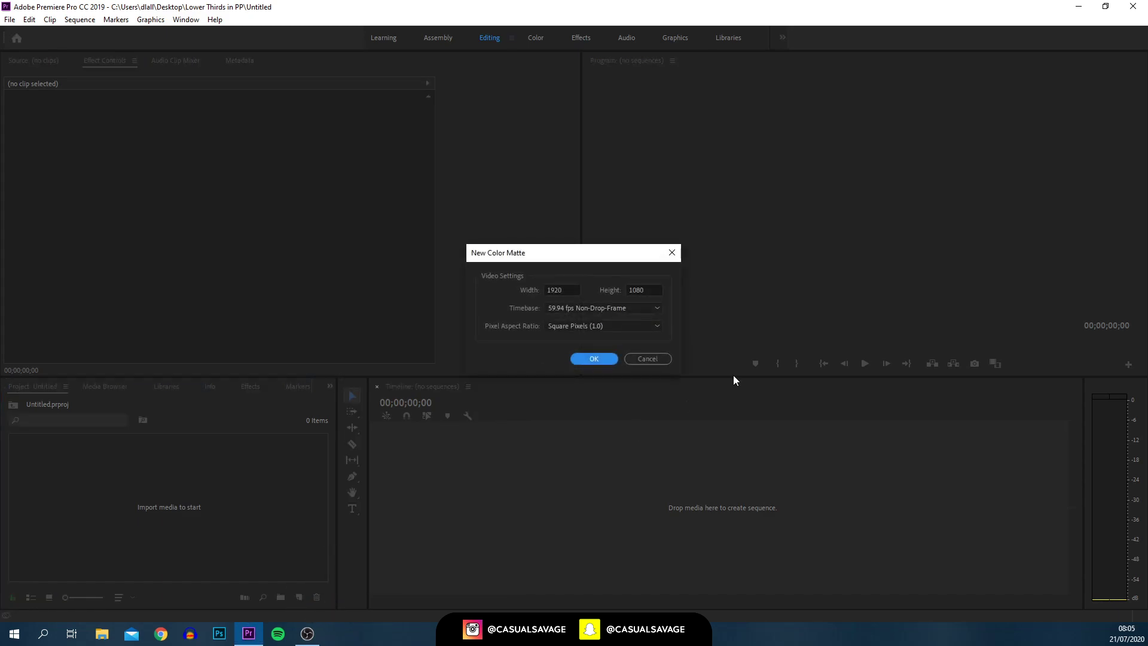
pyautogui.press('Return')
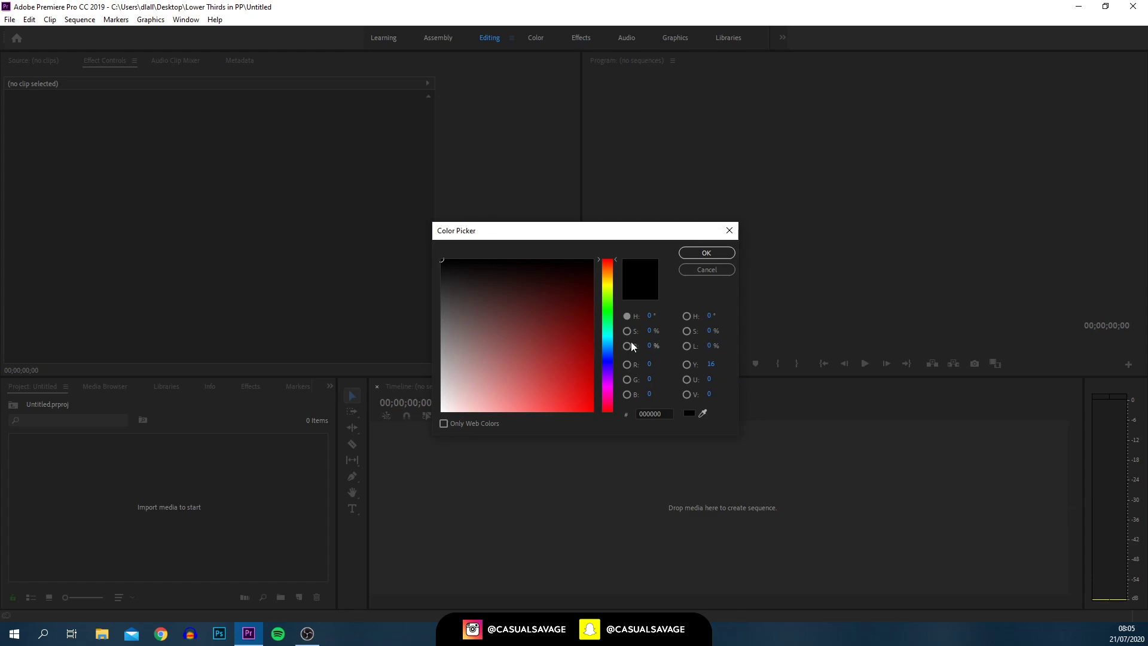
pyautogui.click(608, 392)
pyautogui.click(566, 407)
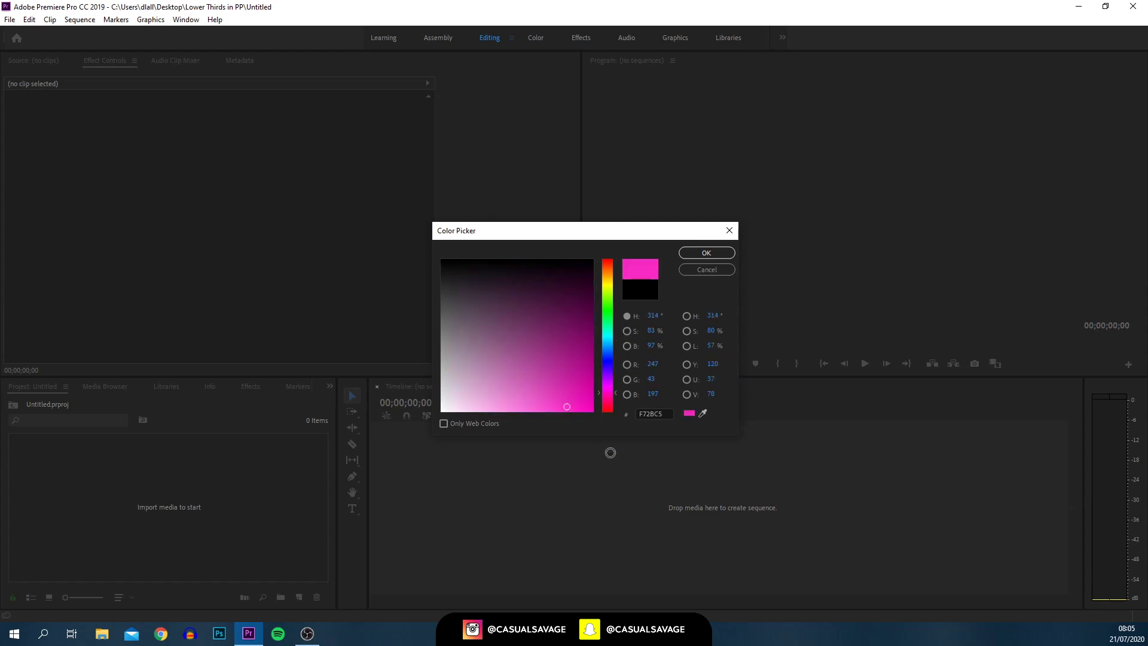
pyautogui.click(706, 253)
pyautogui.click(565, 336)
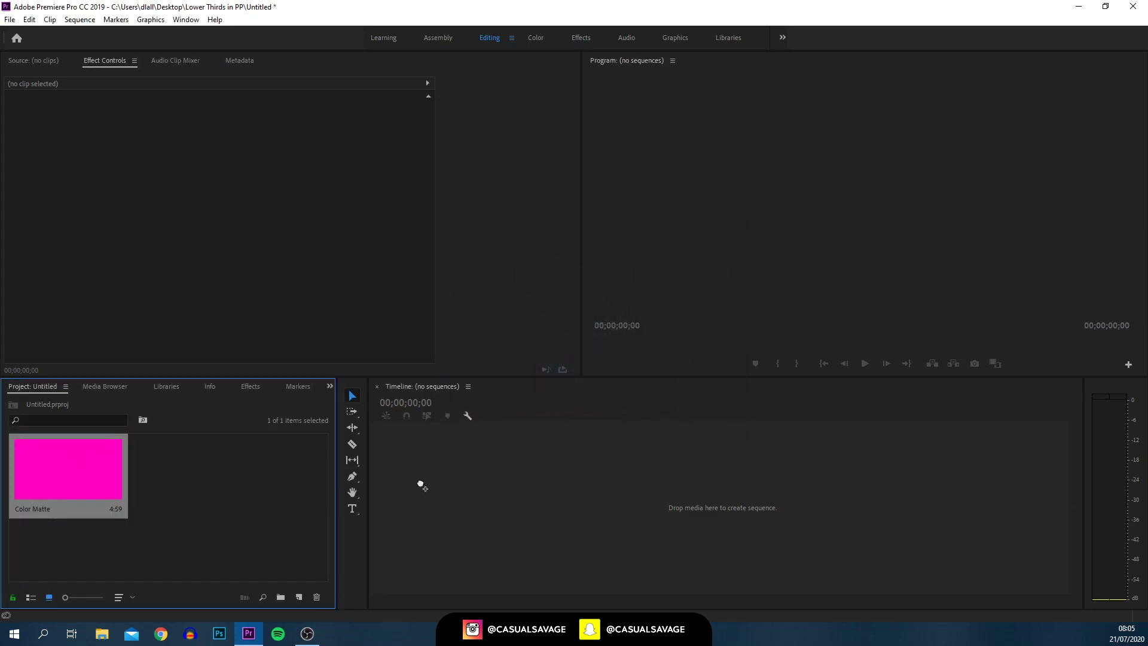
pyautogui.moveTo(421, 484); pyautogui.dragTo(421, 484)
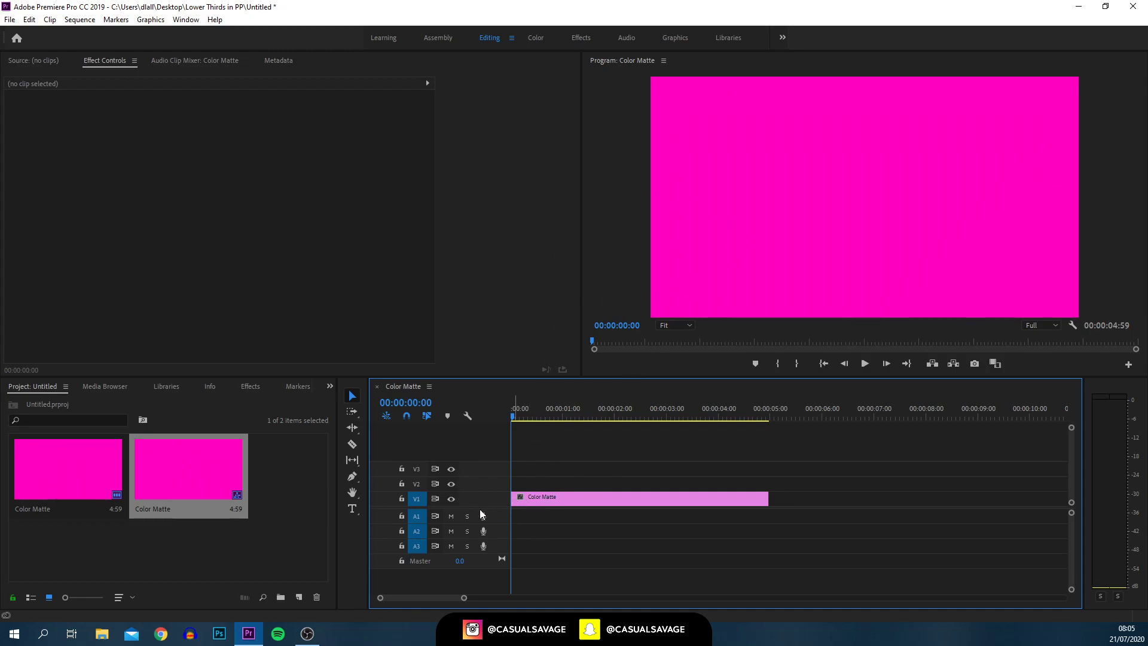
# Add a text box in the lower-left area of the frame reading INSTAGRAM with CASUALSAVAGE on the line below.
pyautogui.click(353, 509)
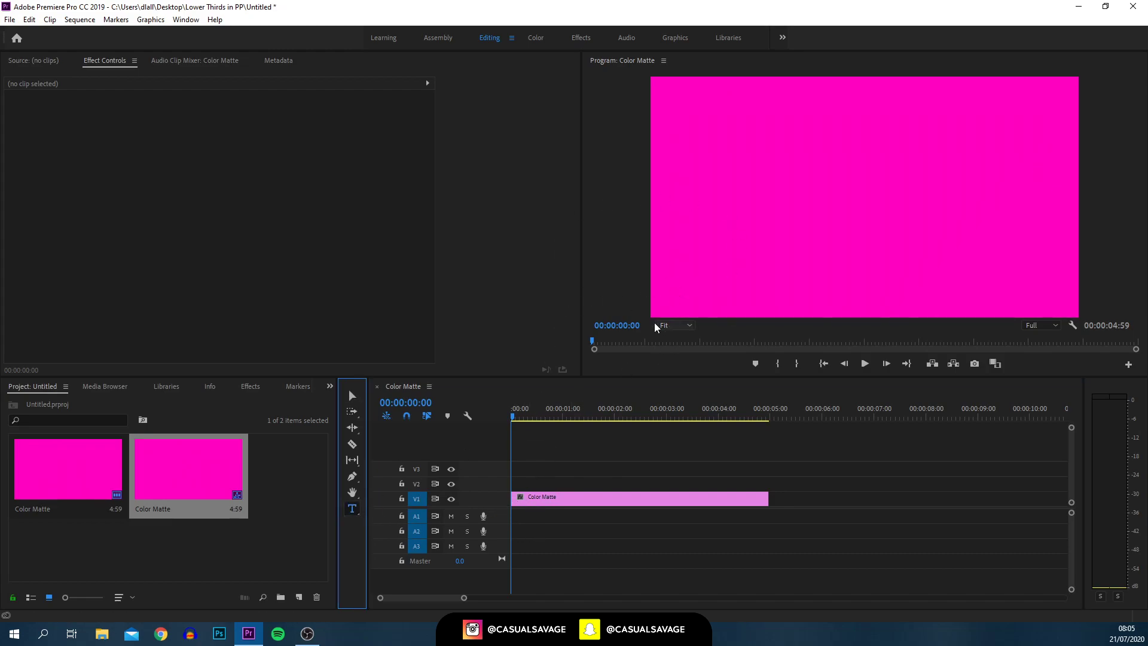
pyautogui.moveTo(658, 254); pyautogui.dragTo(871, 312)
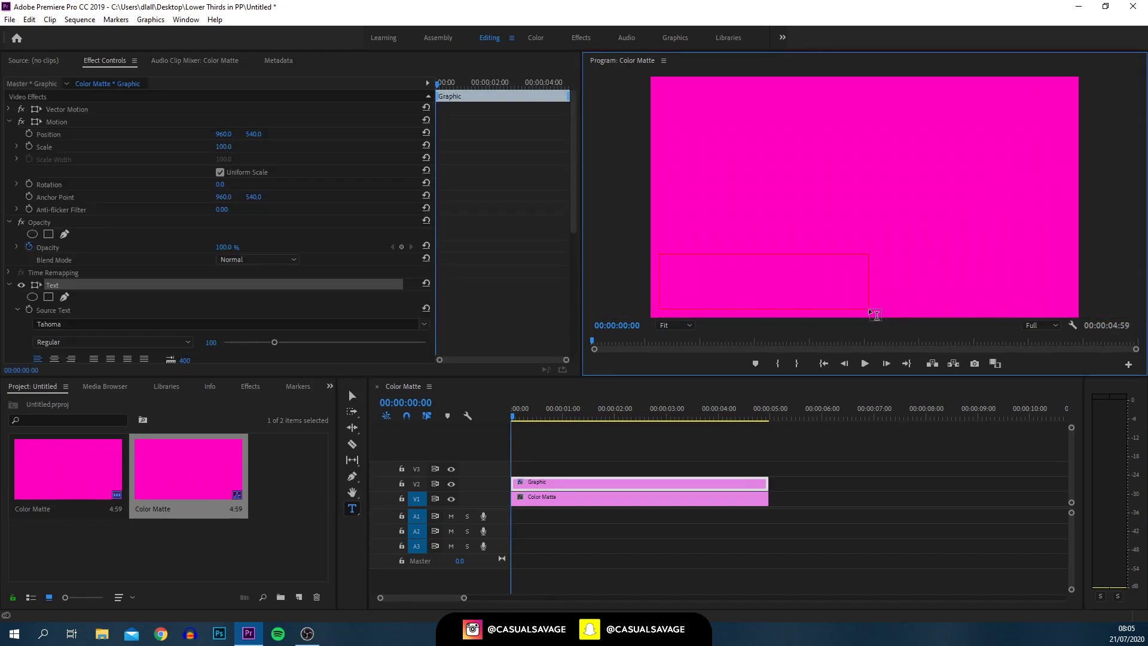
pyautogui.write('INSTAGRAM CASUALSAVAGE')
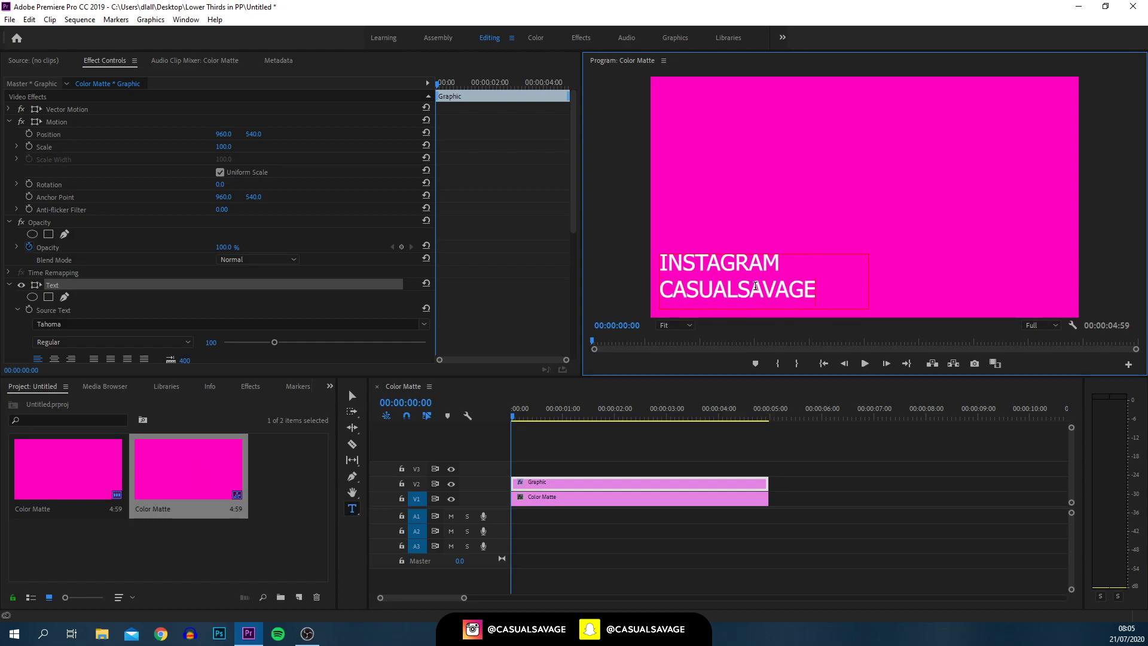
# Change the font of the word INSTAGRAM to Novus Light.
pyautogui.moveTo(572, 215); pyautogui.dragTo(573, 251)
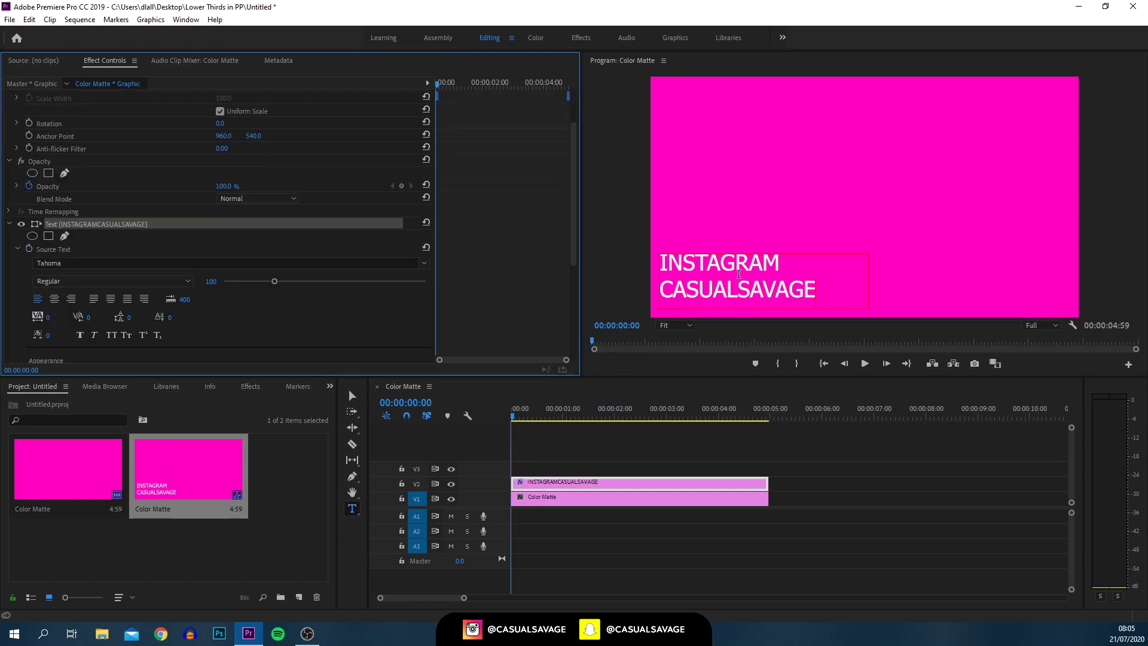
pyautogui.moveTo(784, 260); pyautogui.dragTo(659, 260)
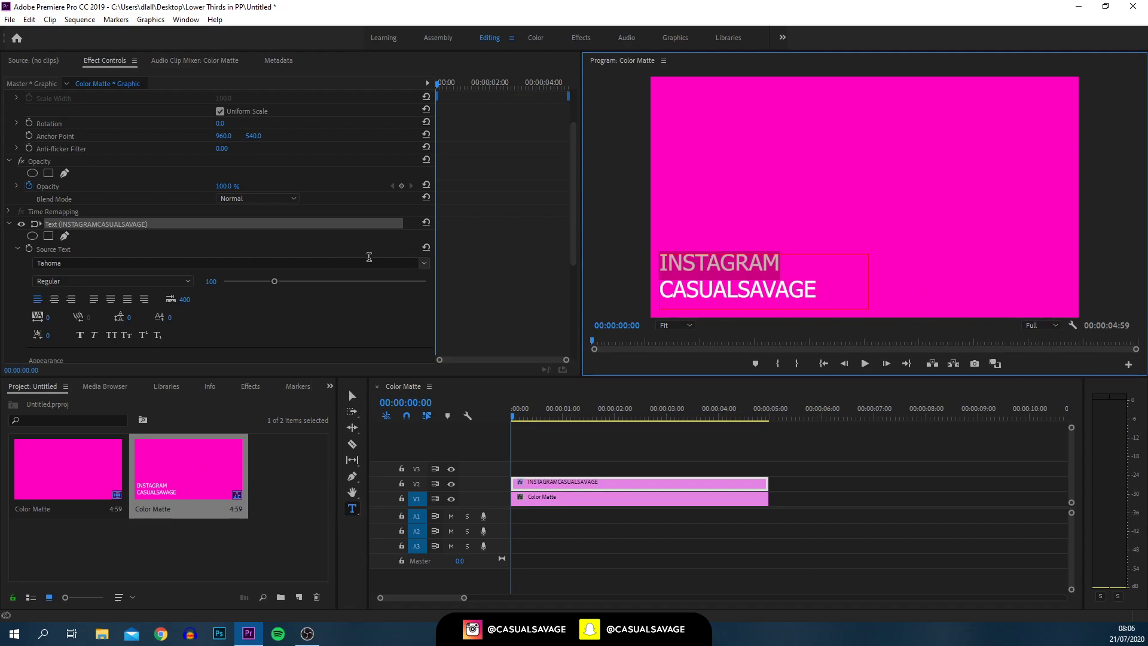
pyautogui.click(411, 265)
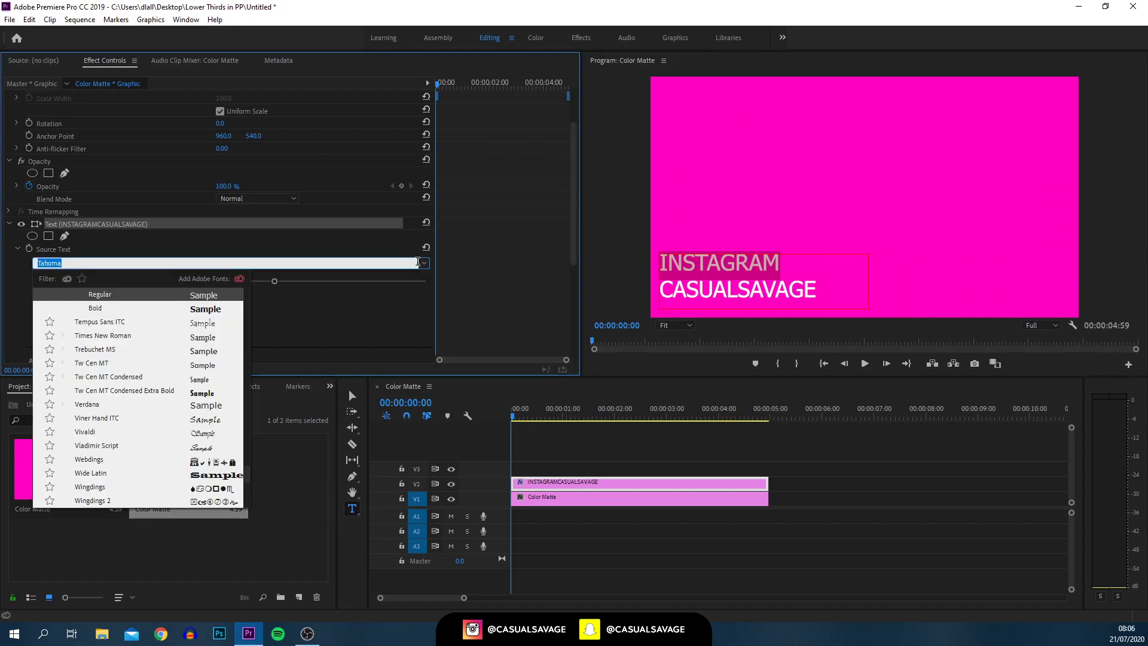
pyautogui.write('nov')
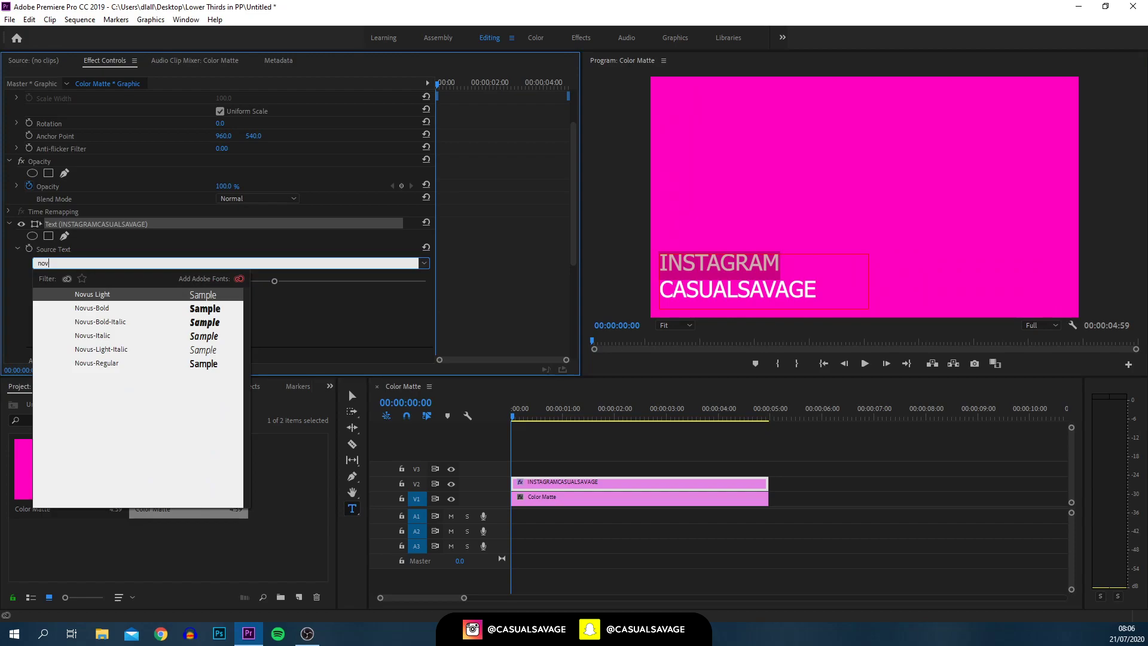
pyautogui.click(86, 294)
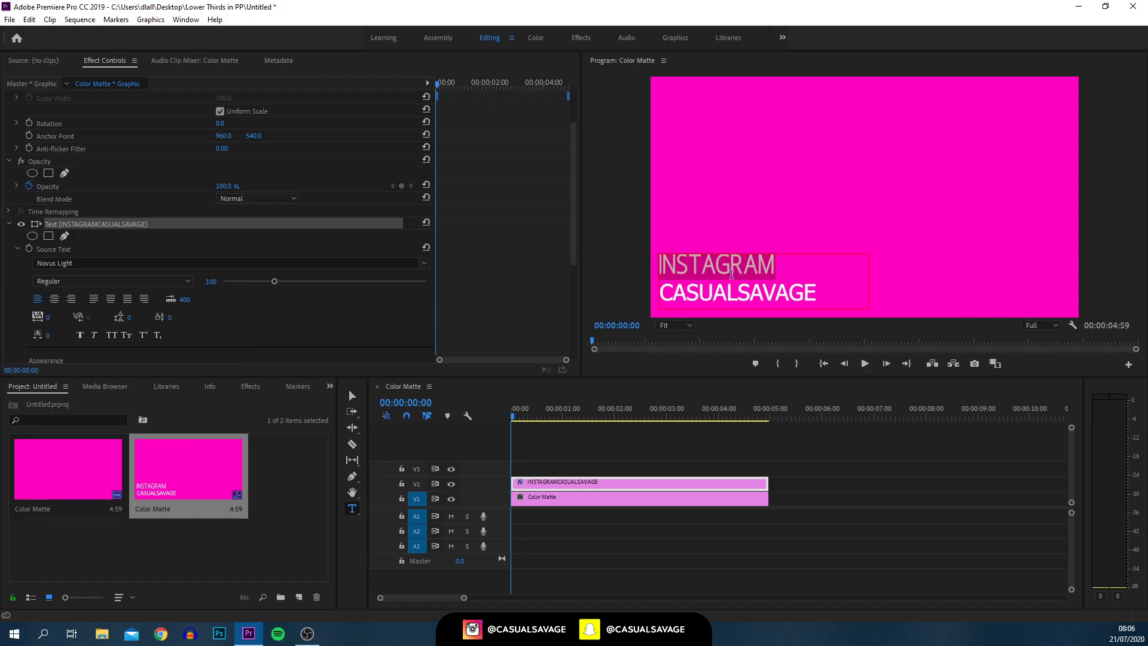
# Set the INSTAGRAM line's font size to 65 and its tracking to 431.
pyautogui.click(210, 281)
pyautogui.write('65')
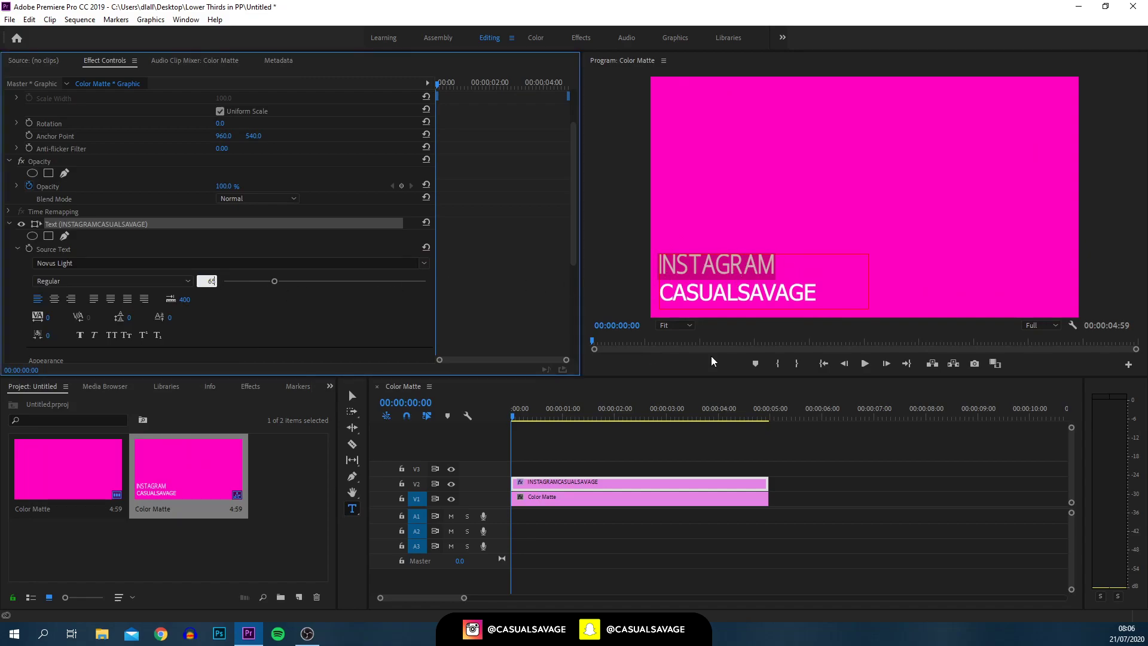
pyautogui.press('Return')
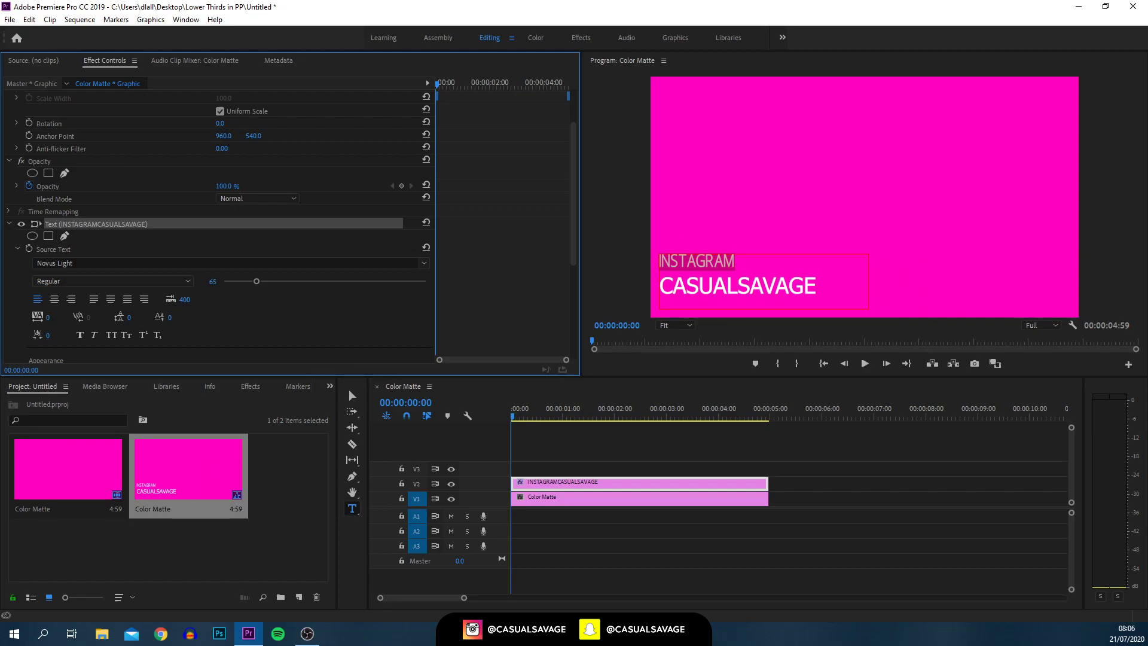
pyautogui.moveTo(48, 317); pyautogui.dragTo(473, 231)
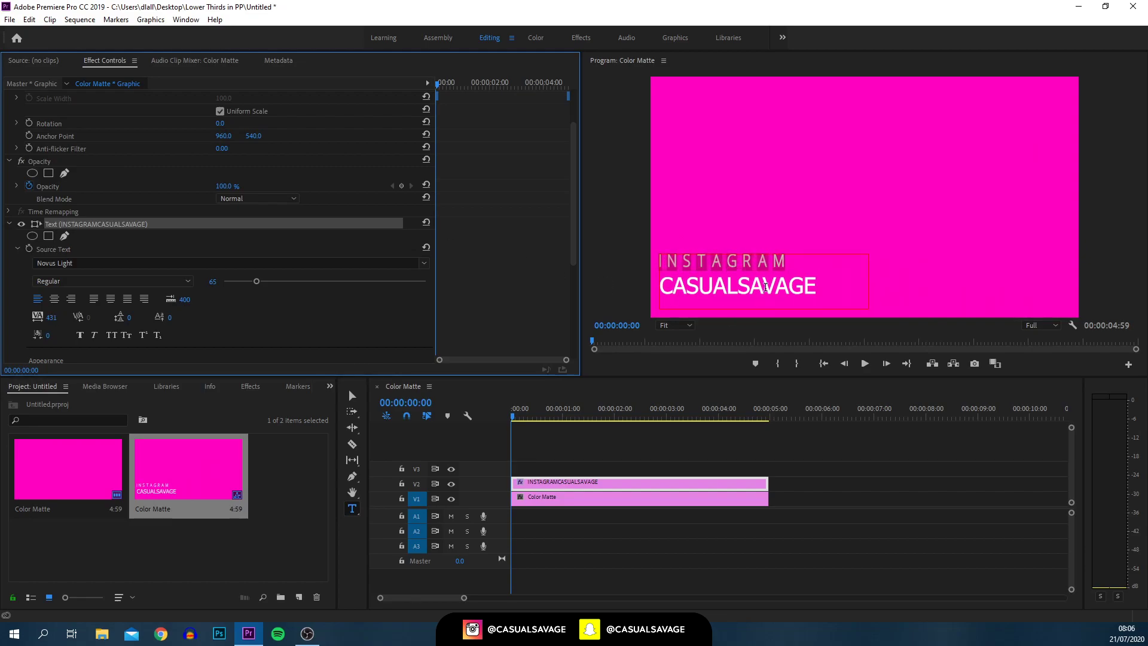
# Center-align both lines of the text.
pyautogui.hotkey('ctrl', 'a')
pyautogui.click(54, 299)
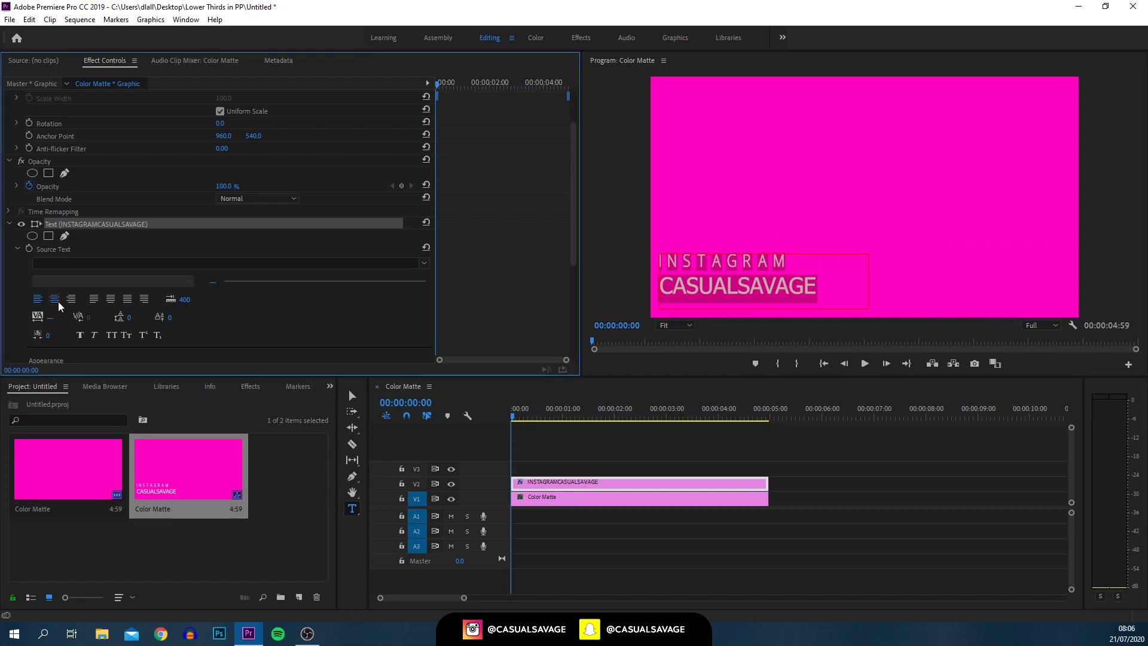
# Change the font of the word CASUALSAVAGE to Novus-Bold.
pyautogui.click(847, 281)
pyautogui.moveTo(846, 282); pyautogui.dragTo(684, 285)
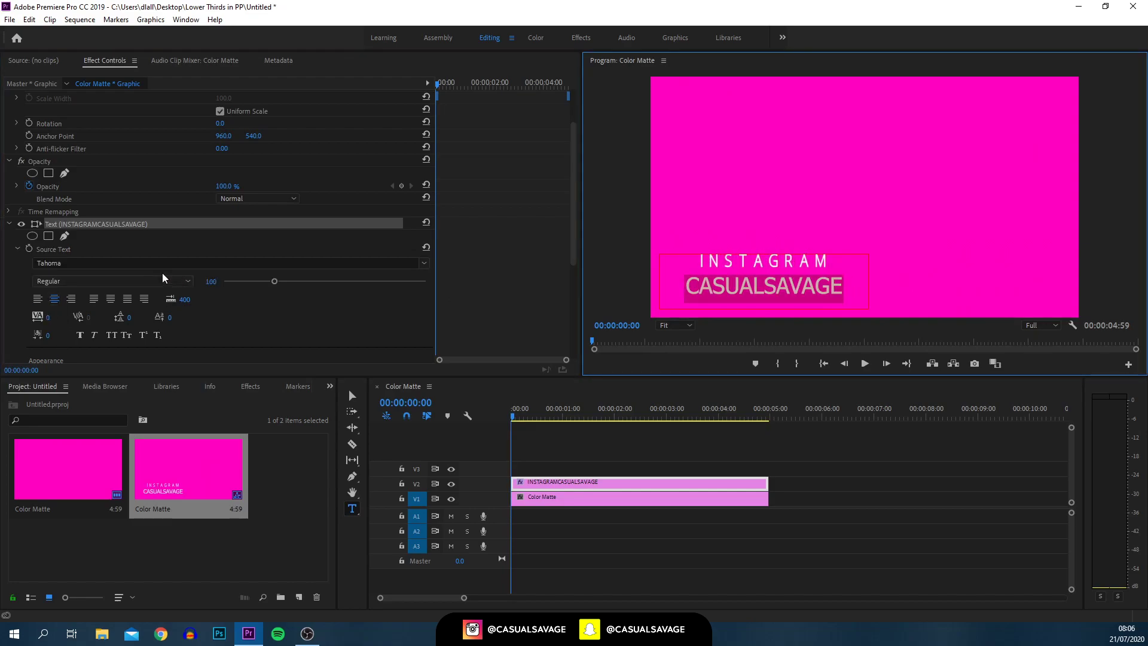
pyautogui.click(144, 261)
pyautogui.write('no')
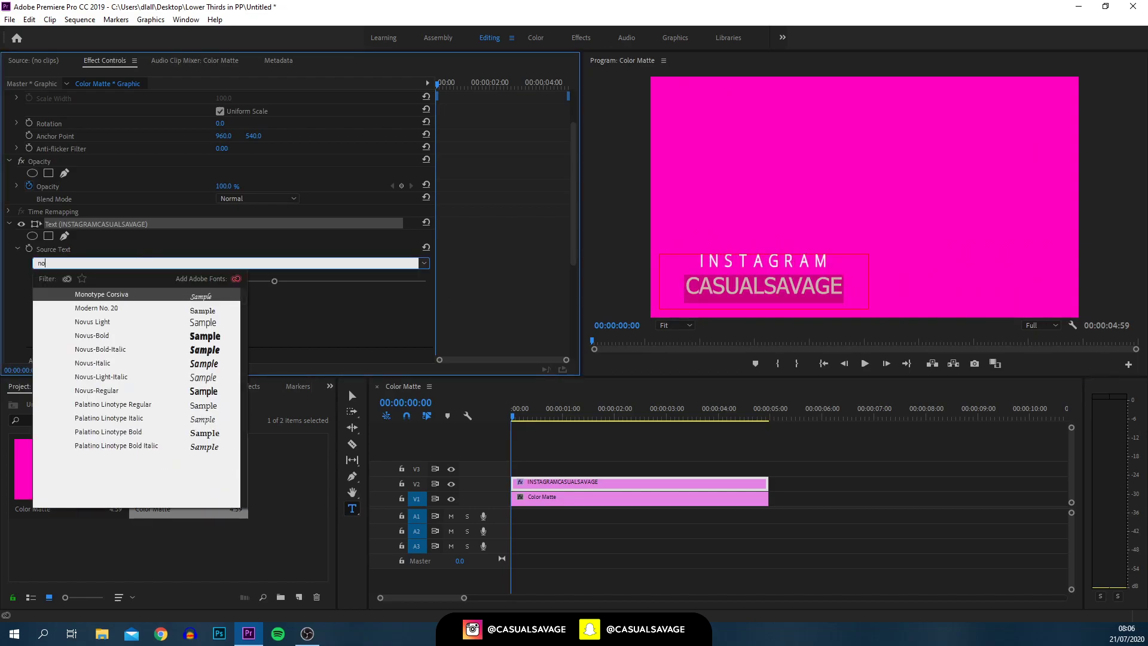
pyautogui.write('vus')
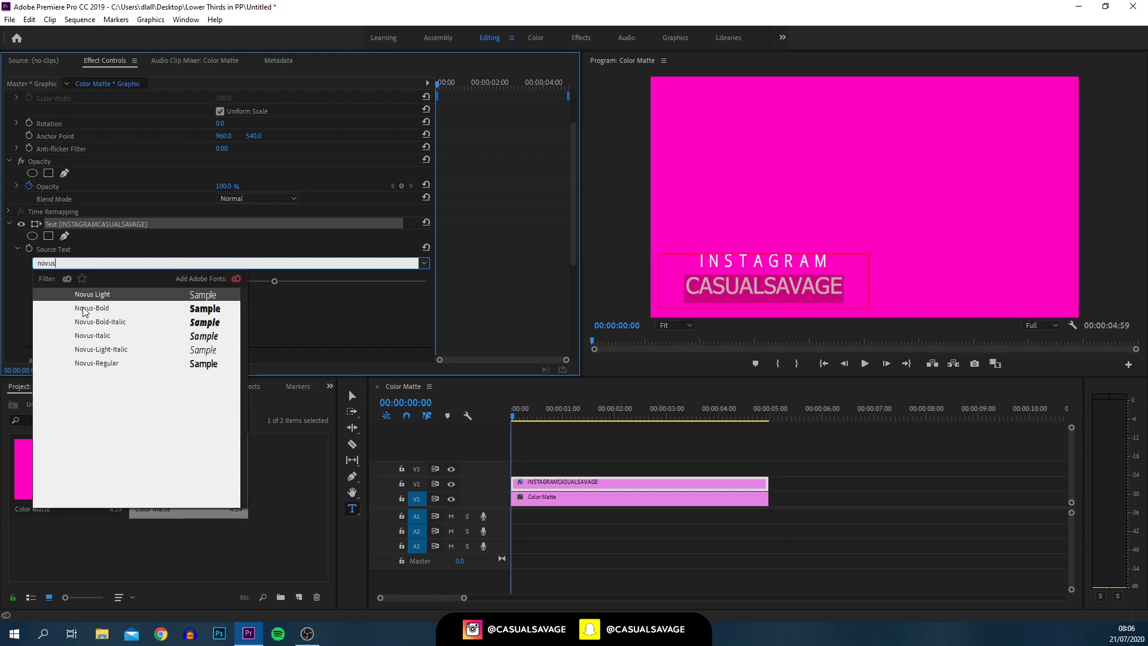
pyautogui.click(87, 308)
pyautogui.click(805, 270)
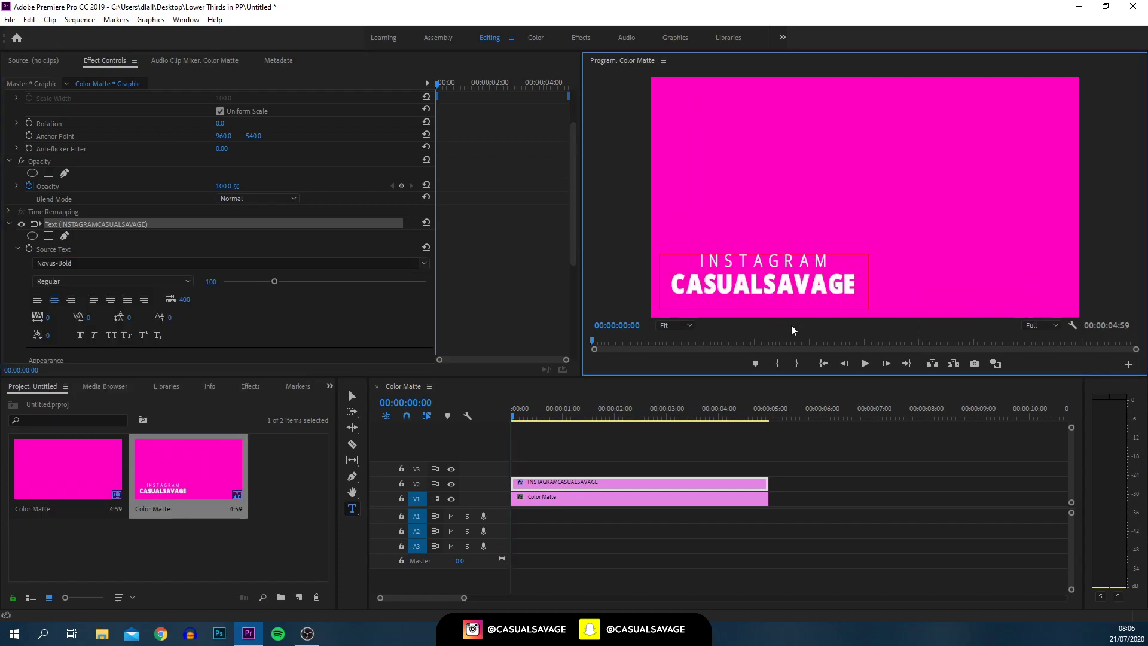
# Move the two-line text block close into the lower-left corner of the frame.
pyautogui.press('Escape')
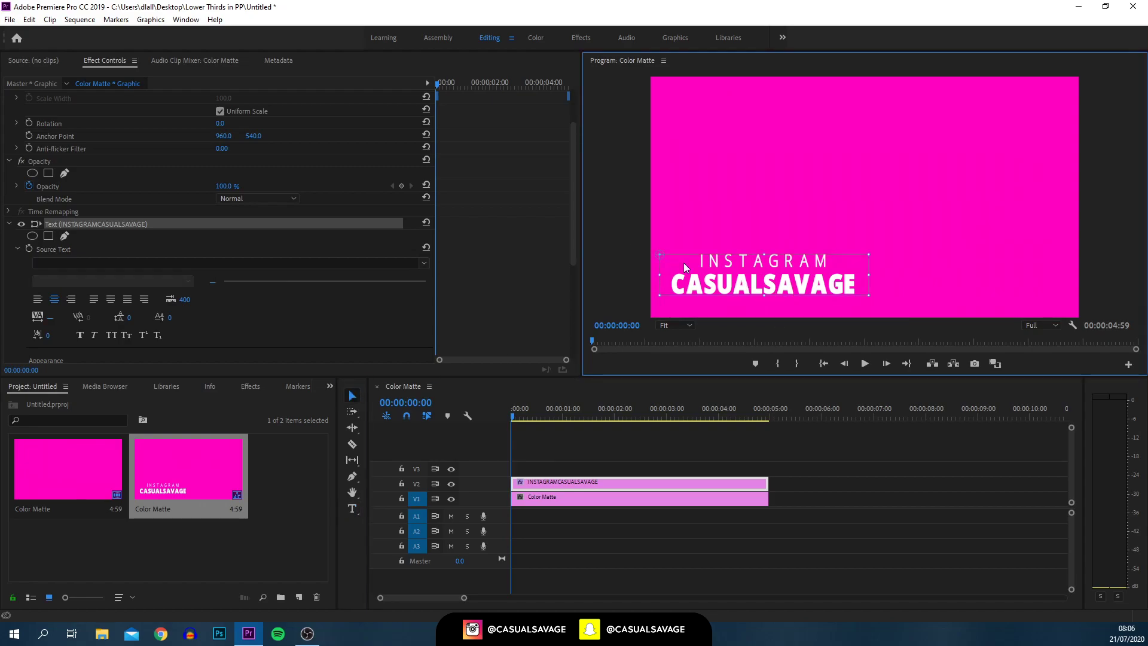
pyautogui.hotkey('ctrl', 'z')
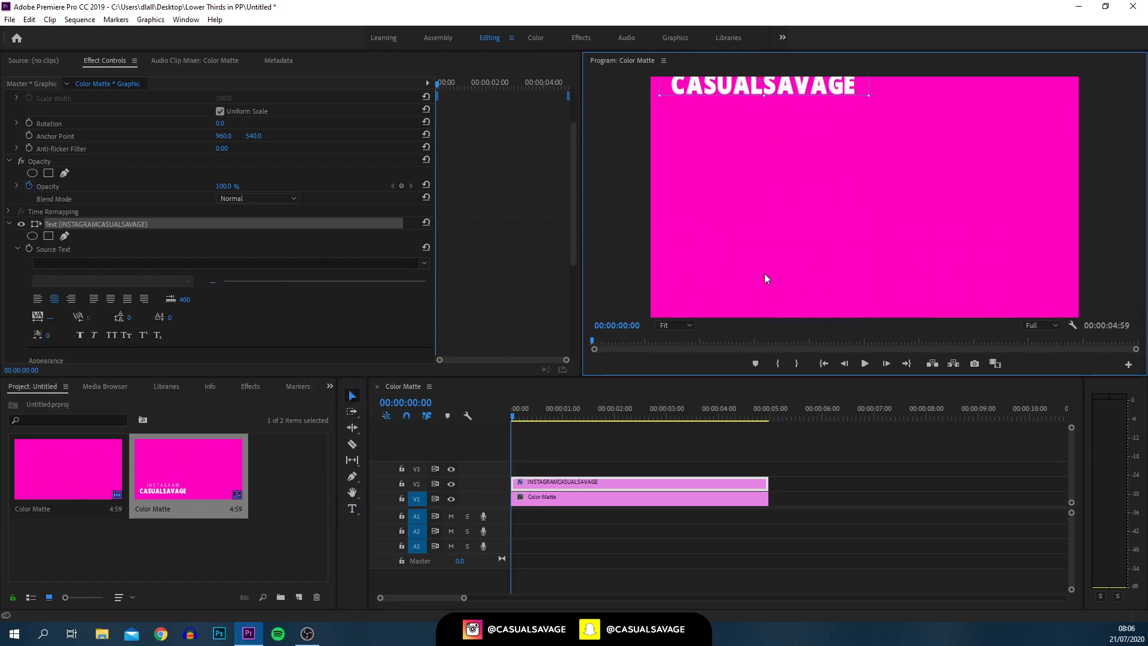
pyautogui.hotkey('ctrl', 'shift', 'z')
pyautogui.click(874, 263)
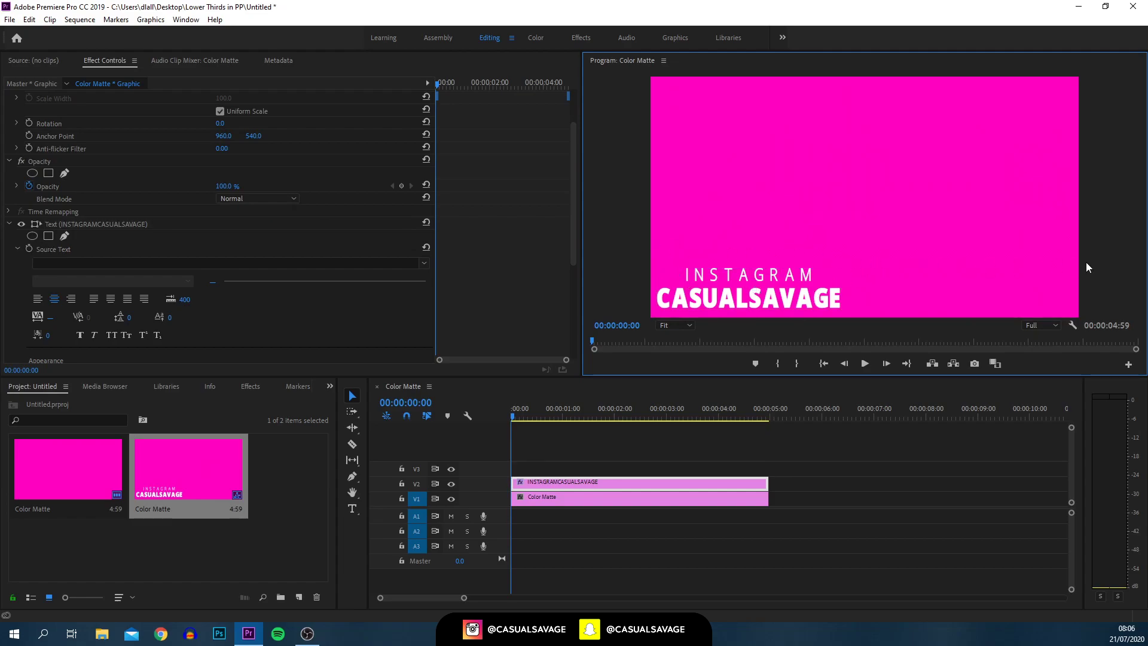
pyautogui.click(807, 303)
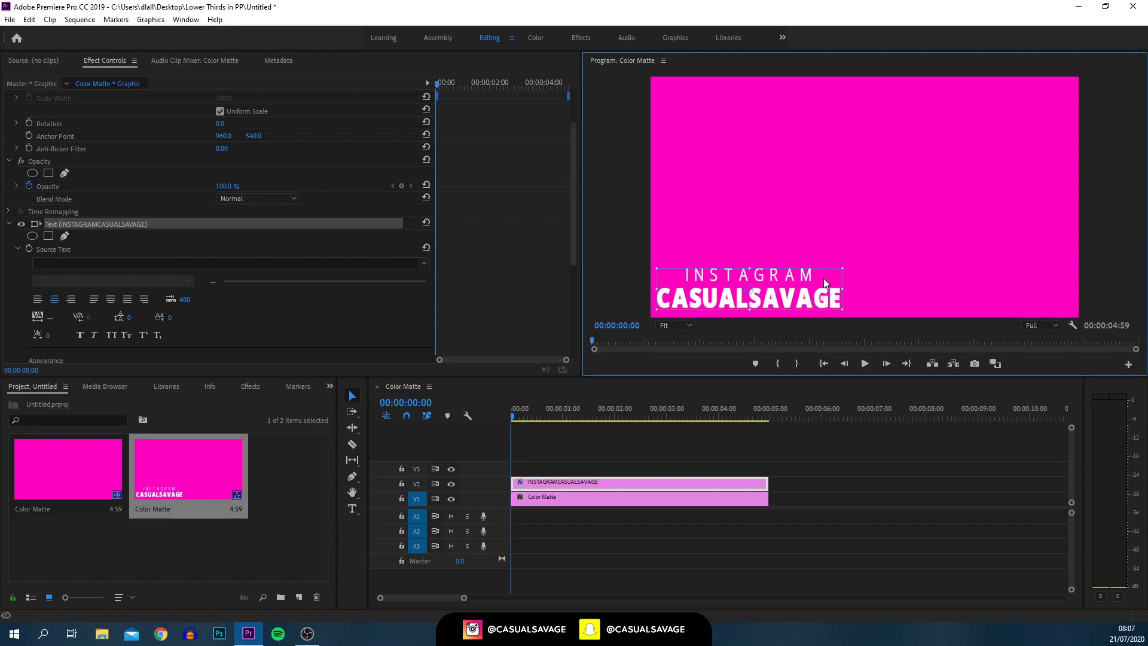
pyautogui.moveTo(706, 294); pyautogui.dragTo(682, 294)
pyautogui.click(683, 367)
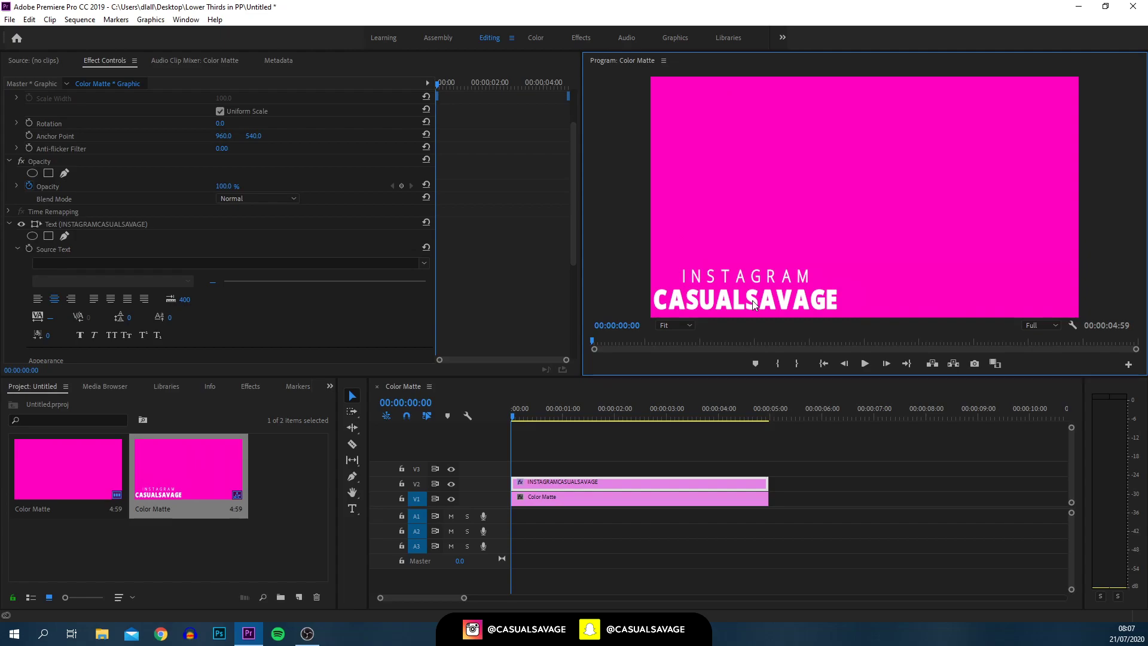
# Create a 1920 × 1080 white (FFFFFF) color matte named "line" and place it on track V3 above the text clip.
pyautogui.click(311, 526)
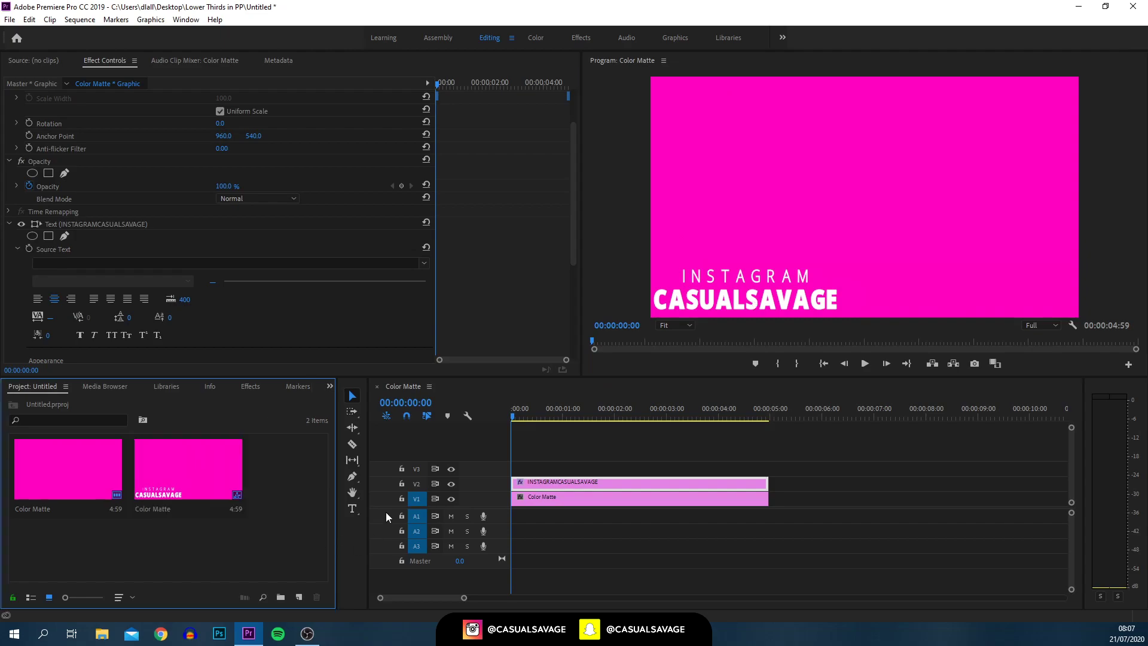
pyautogui.click(304, 599)
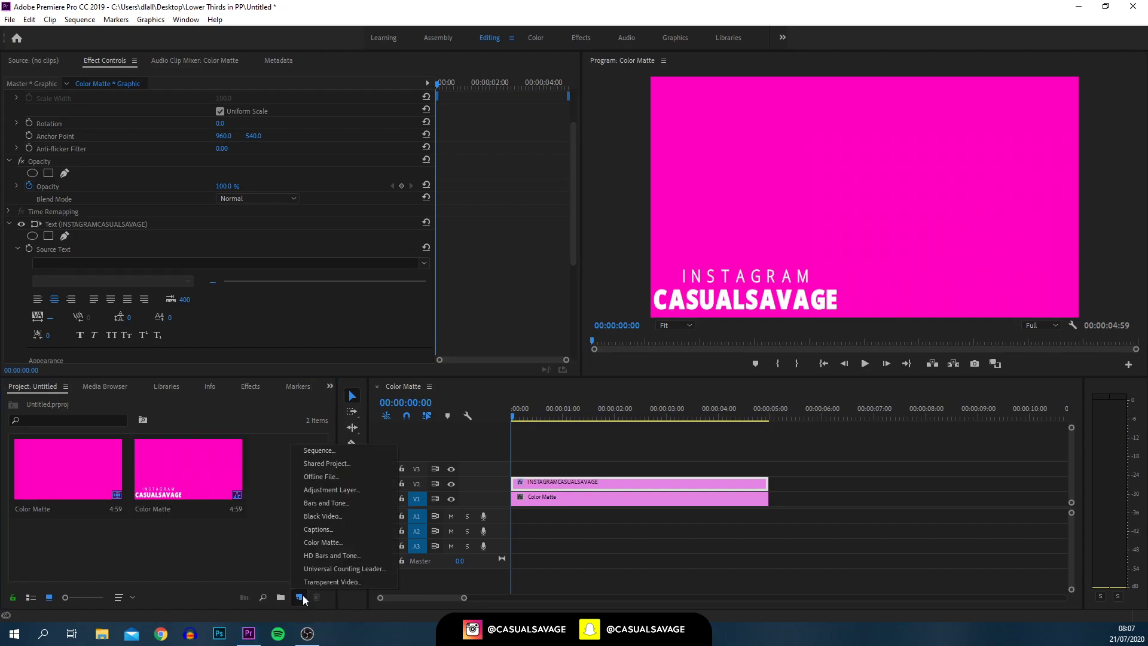
pyautogui.click(328, 547)
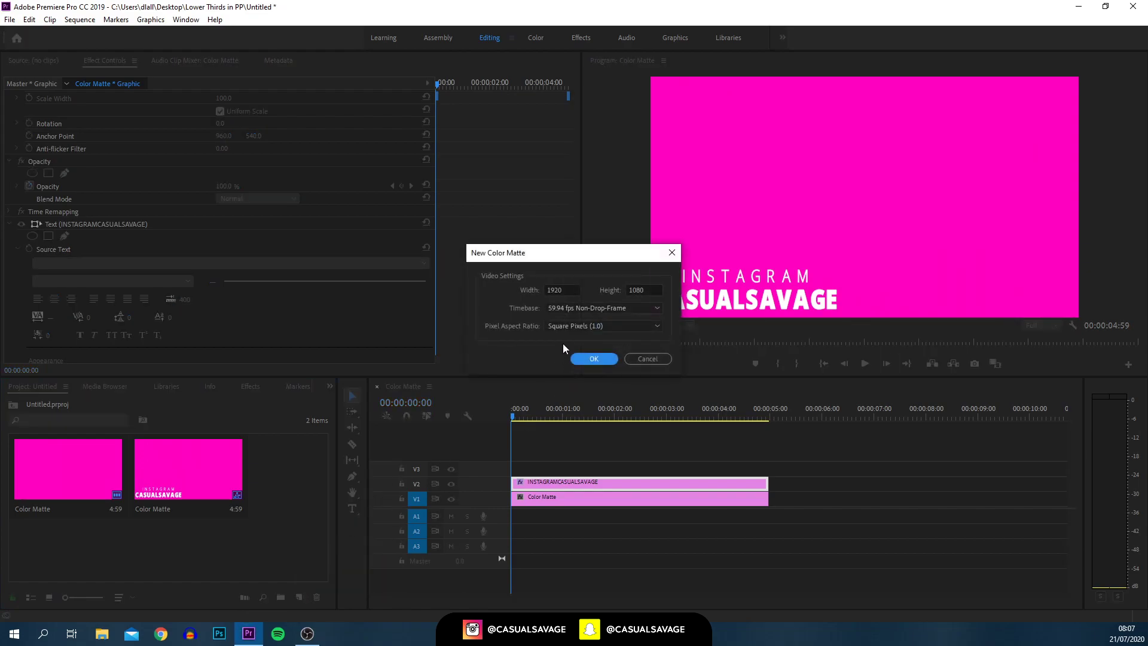
pyautogui.click(593, 359)
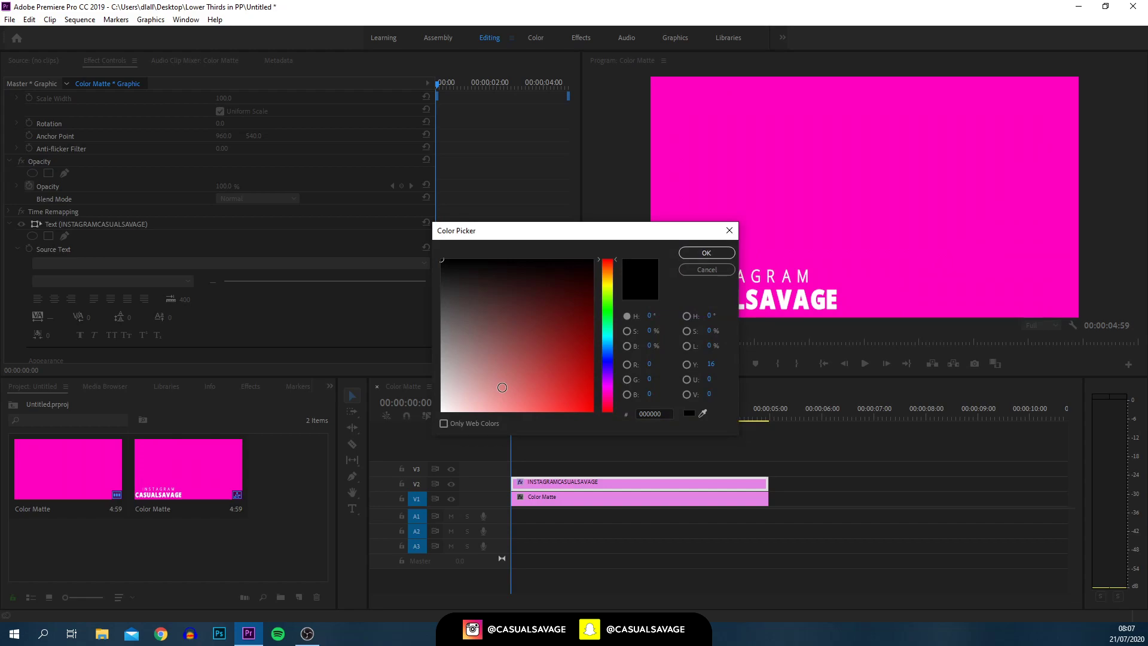
pyautogui.click(442, 411)
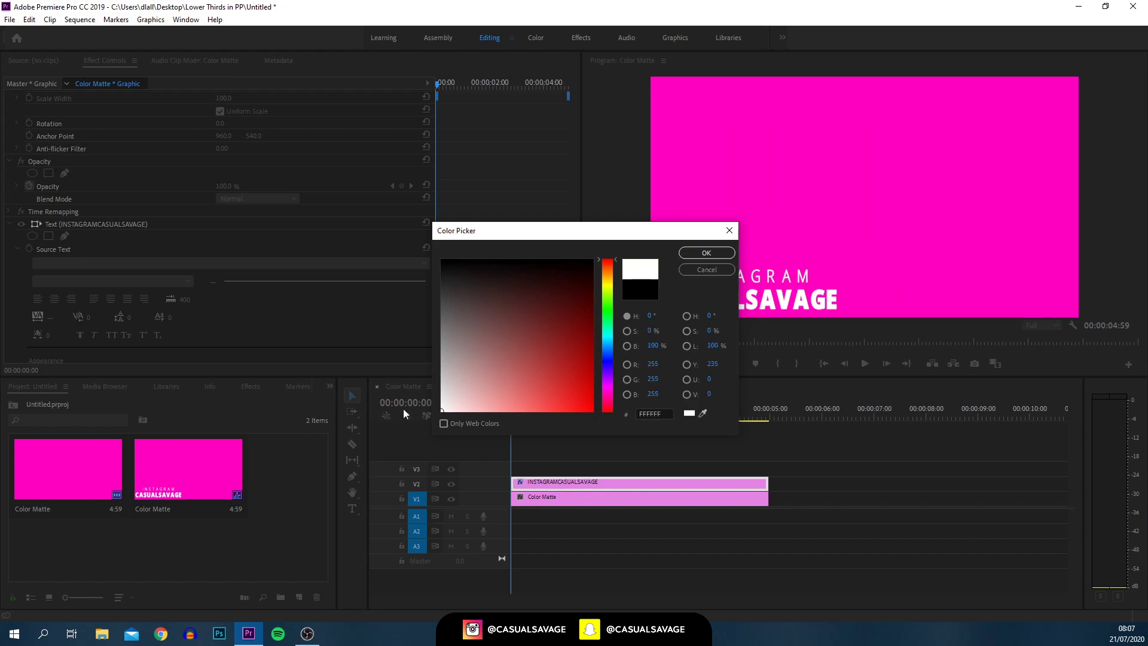
pyautogui.click(707, 253)
pyautogui.write('line')
pyautogui.click(548, 336)
pyautogui.moveTo(284, 493); pyautogui.dragTo(520, 473)
pyautogui.click(547, 464)
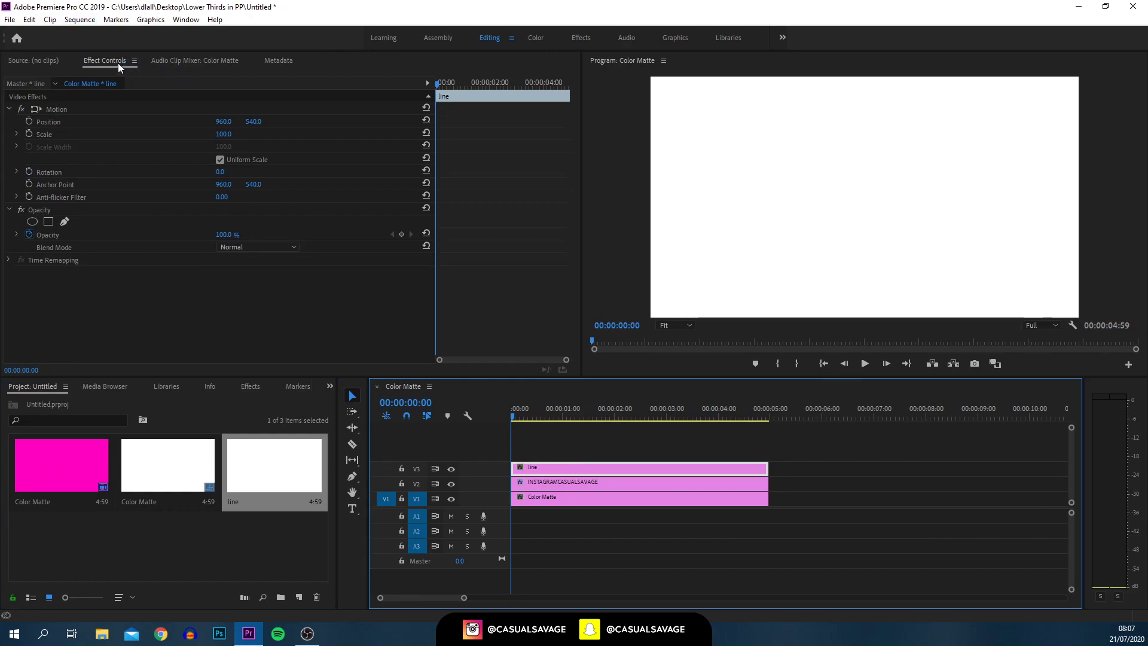
# Turn off uniform scaling for the line matte, then set its scale height to 1, scale width to 11 and rotation to 90°.
pyautogui.click(217, 160)
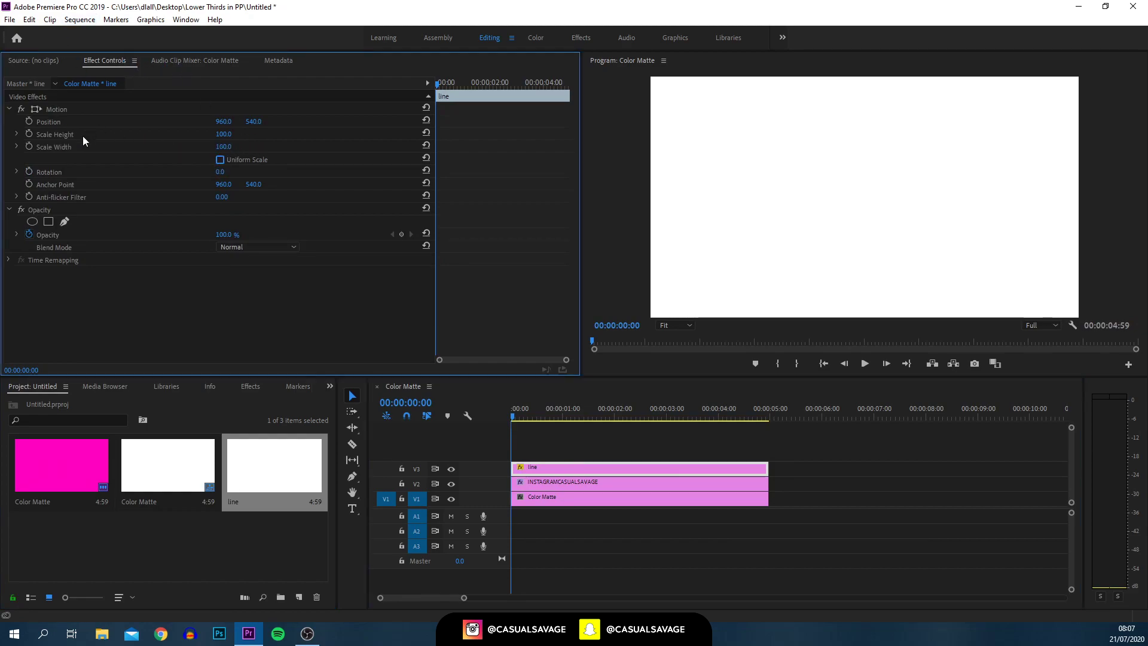
pyautogui.moveTo(223, 134); pyautogui.dragTo(169, 146)
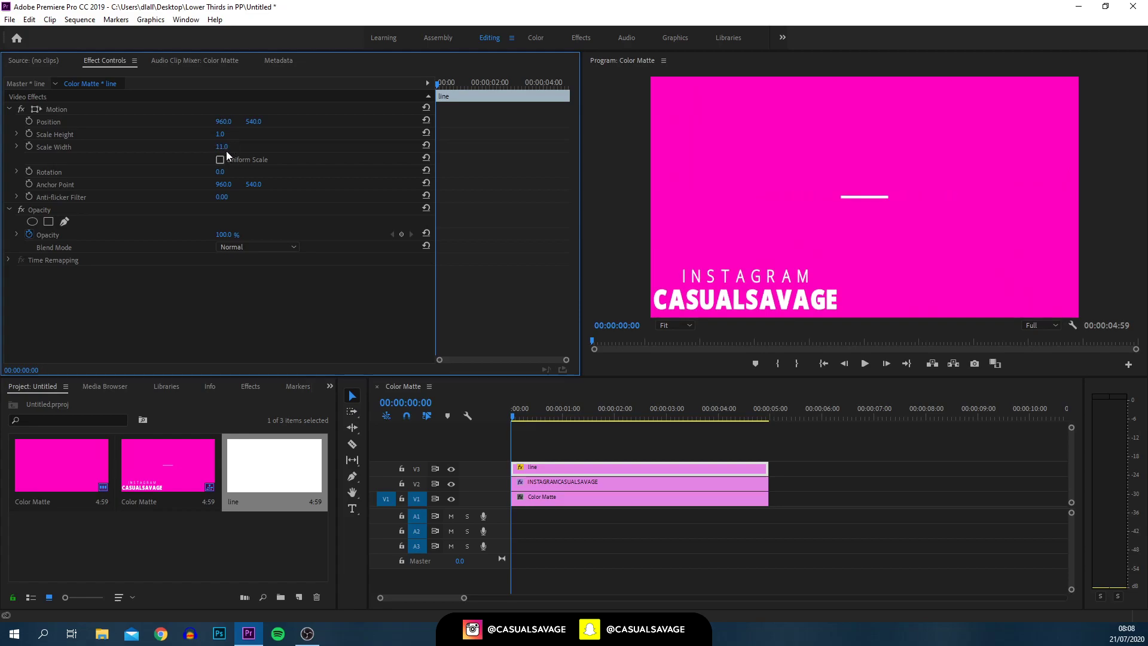
pyautogui.moveTo(220, 171); pyautogui.dragTo(255, 171)
pyautogui.click(222, 171)
pyautogui.write('90')
pyautogui.press('Return')
# Move the vertical white line just past the end of the CASUALSAVAGE text, spanning the height of both text lines.
pyautogui.click(36, 110)
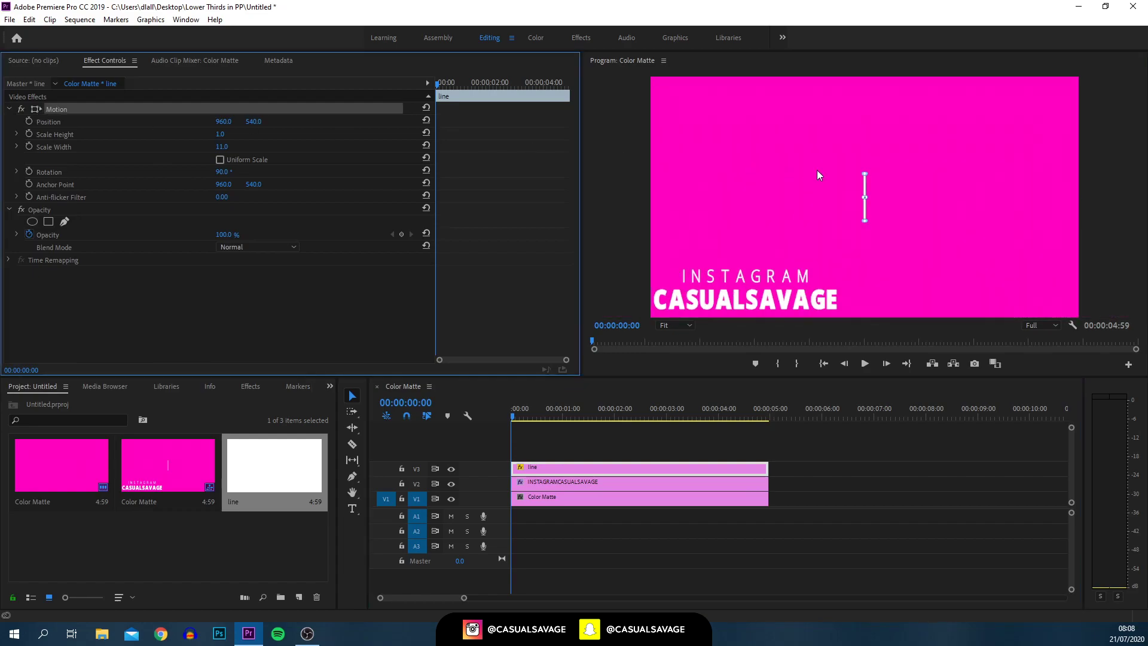
pyautogui.moveTo(864, 209); pyautogui.dragTo(680, 286)
pyautogui.moveTo(778, 289); pyautogui.dragTo(845, 288)
pyautogui.click(859, 293)
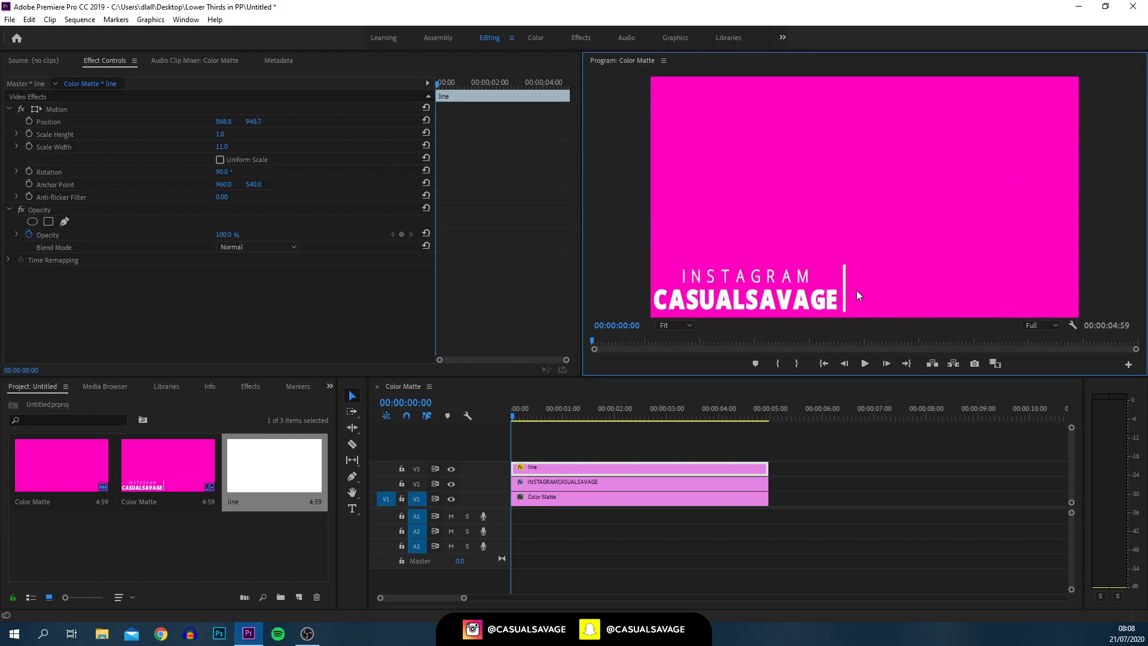
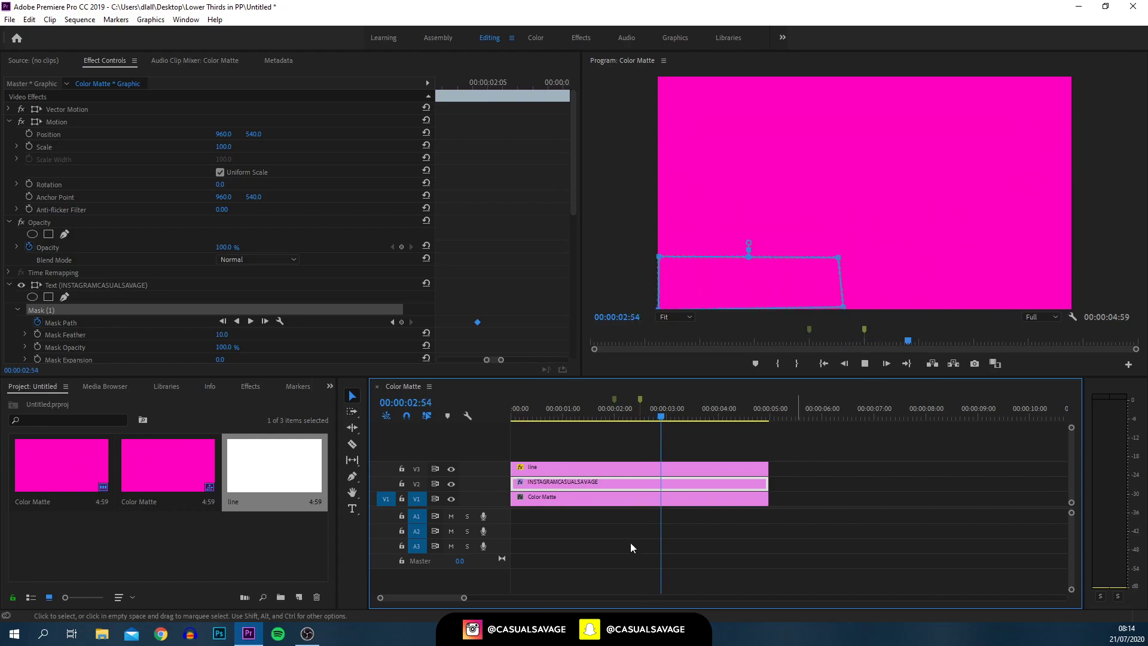
# Play back the text and line animation from the start of the sequence.
pyautogui.press('Home')
pyautogui.moveTo(596, 599); pyautogui.dragTo(504, 598)
pyautogui.click(865, 364)
pyautogui.click(865, 363)
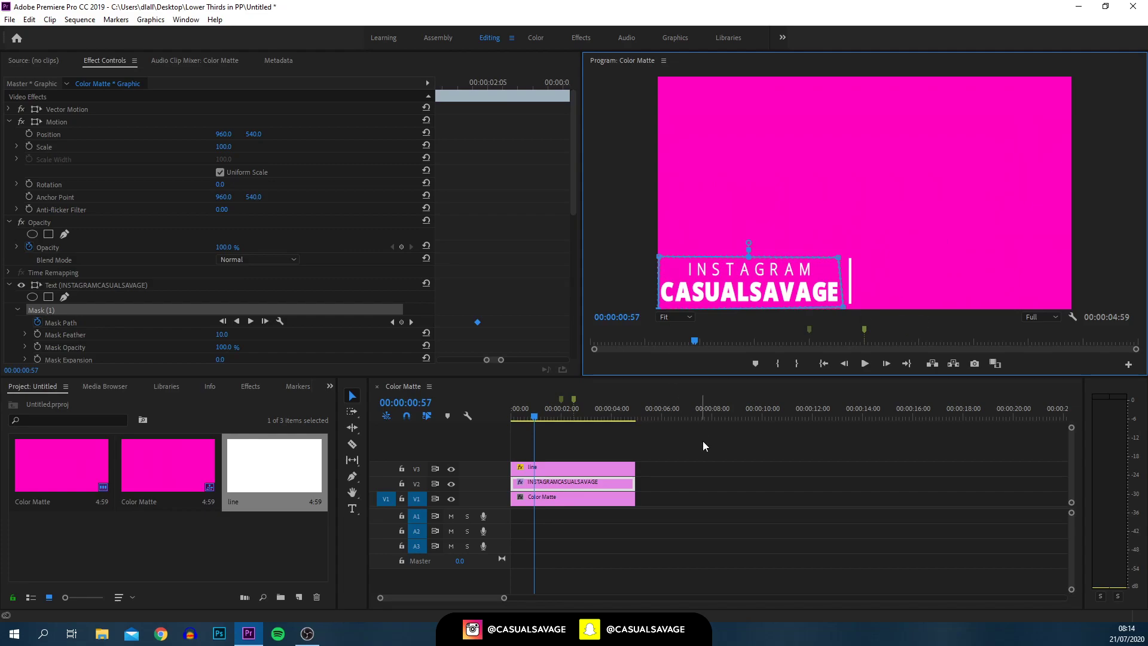
# Place WALLPAPER.jpg at the start of track V1 under the text and line, parking the color matte aside on V2, and preview the result.
pyautogui.click(580, 503)
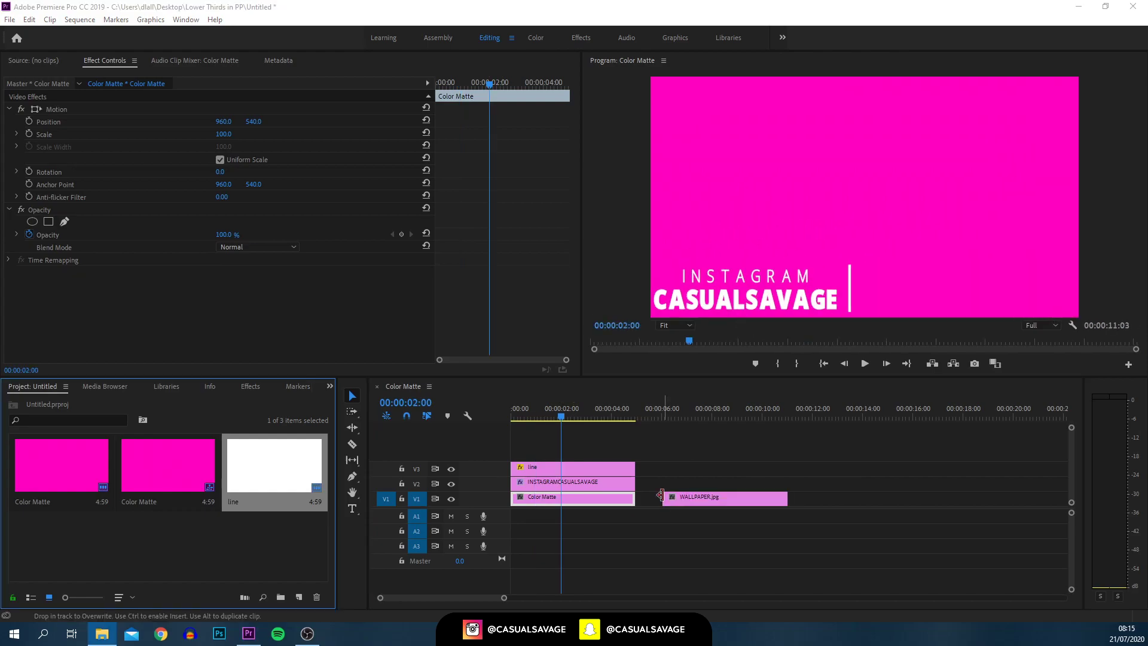
pyautogui.click(638, 449)
pyautogui.click(694, 413)
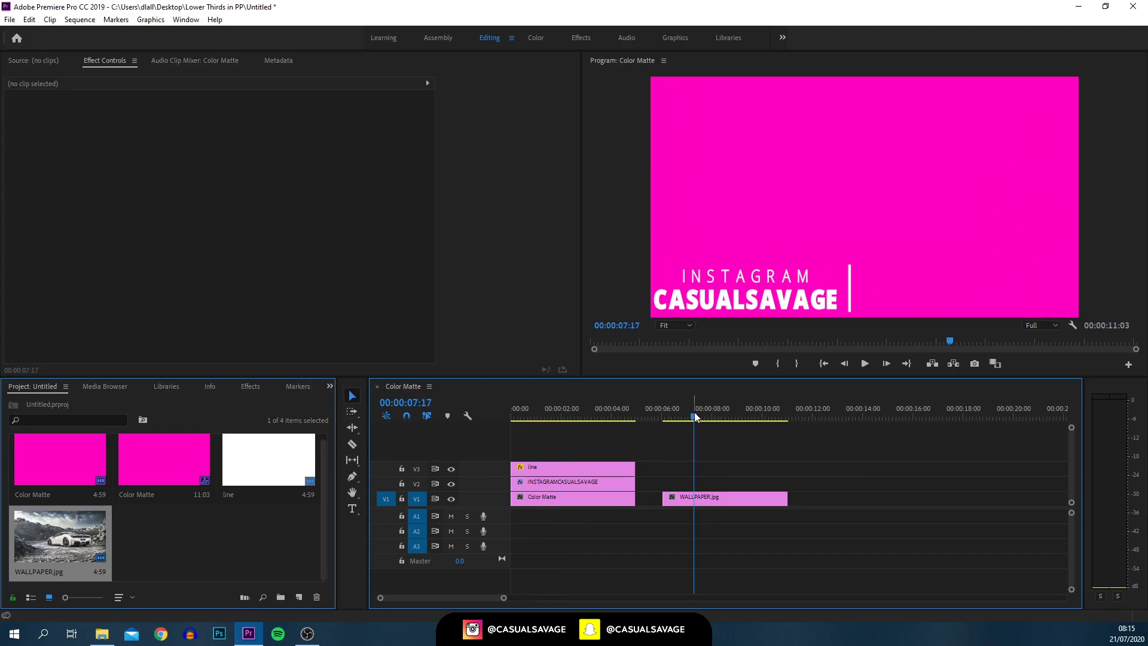
pyautogui.moveTo(626, 449); pyautogui.dragTo(511, 511)
pyautogui.moveTo(574, 454); pyautogui.dragTo(573, 450)
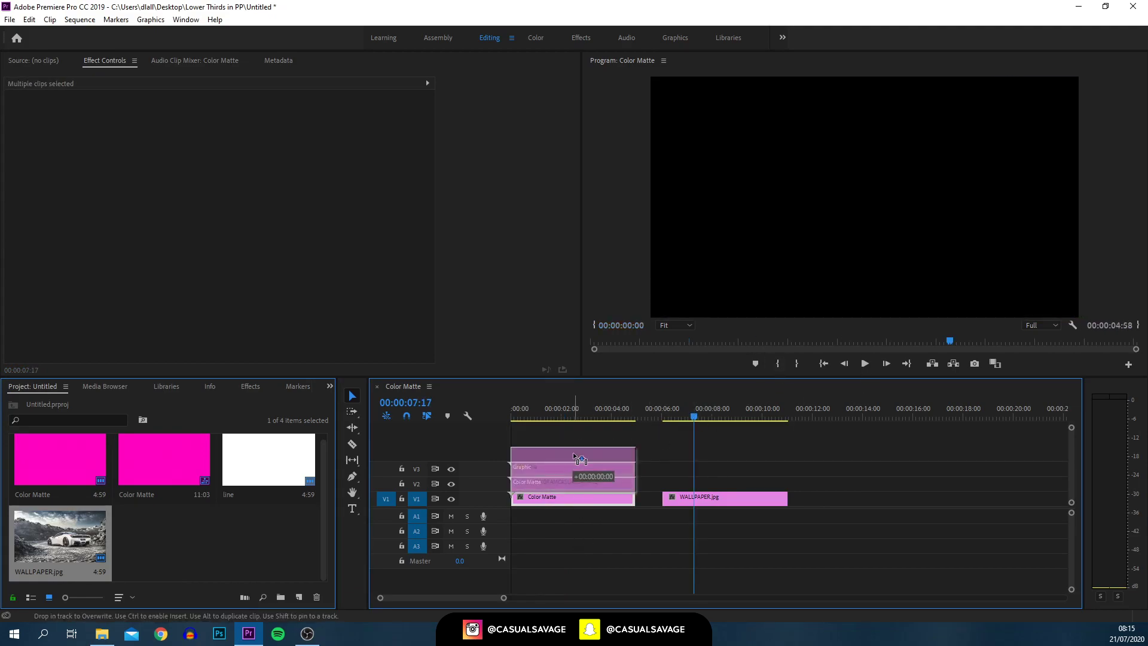
pyautogui.moveTo(691, 494); pyautogui.dragTo(553, 499)
pyautogui.moveTo(564, 407); pyautogui.dragTo(494, 413)
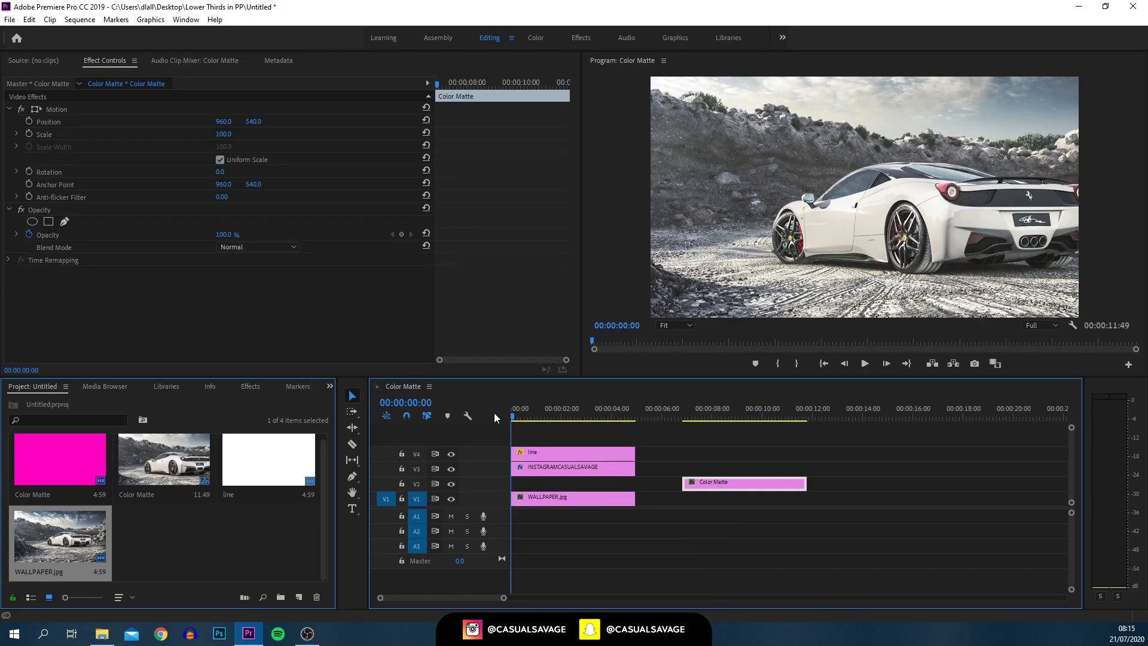
pyautogui.click(865, 364)
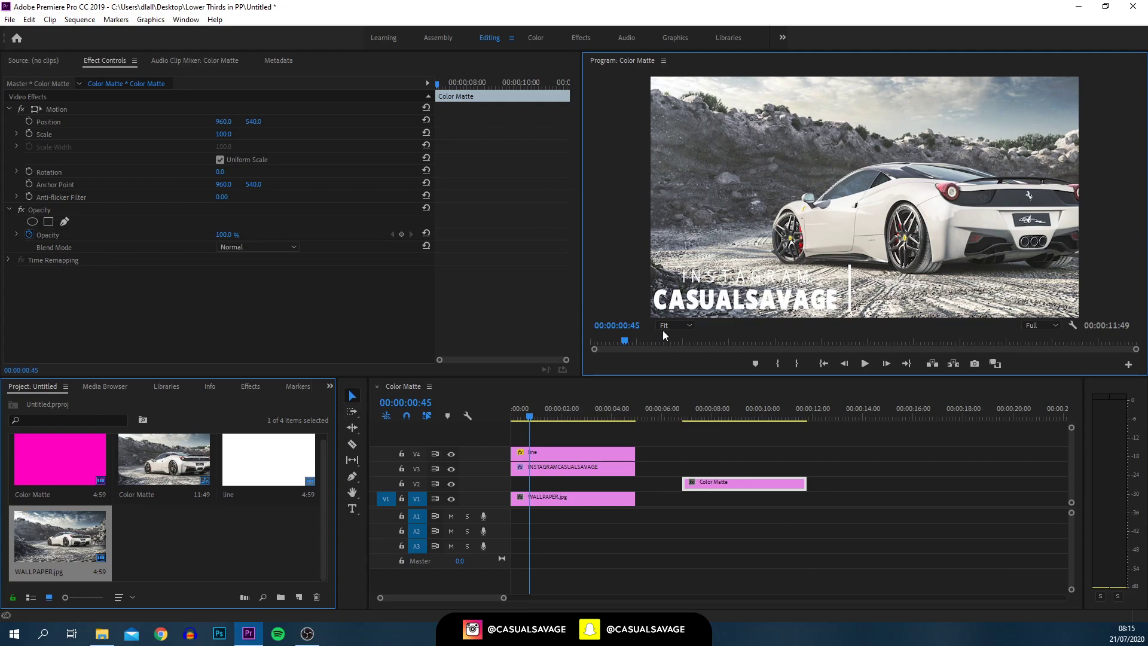
# Add sequence markers at the line's second and third position keyframes, at 00:00:00:29 and 00:00:02:00.
pyautogui.click(536, 453)
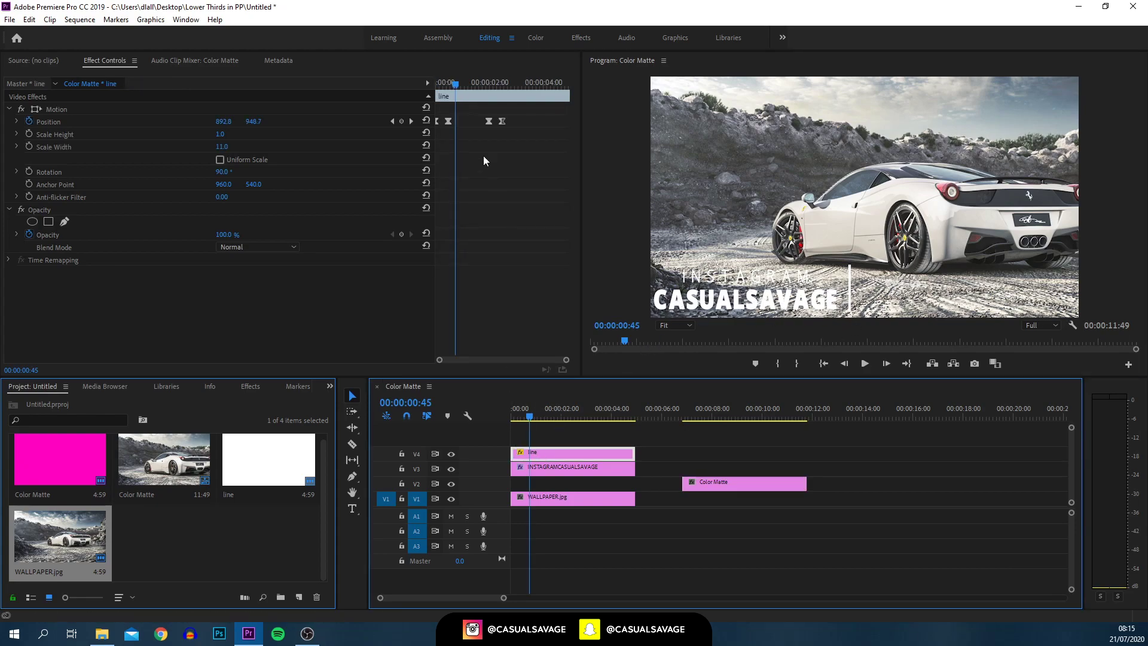
pyautogui.moveTo(455, 82); pyautogui.dragTo(448, 83)
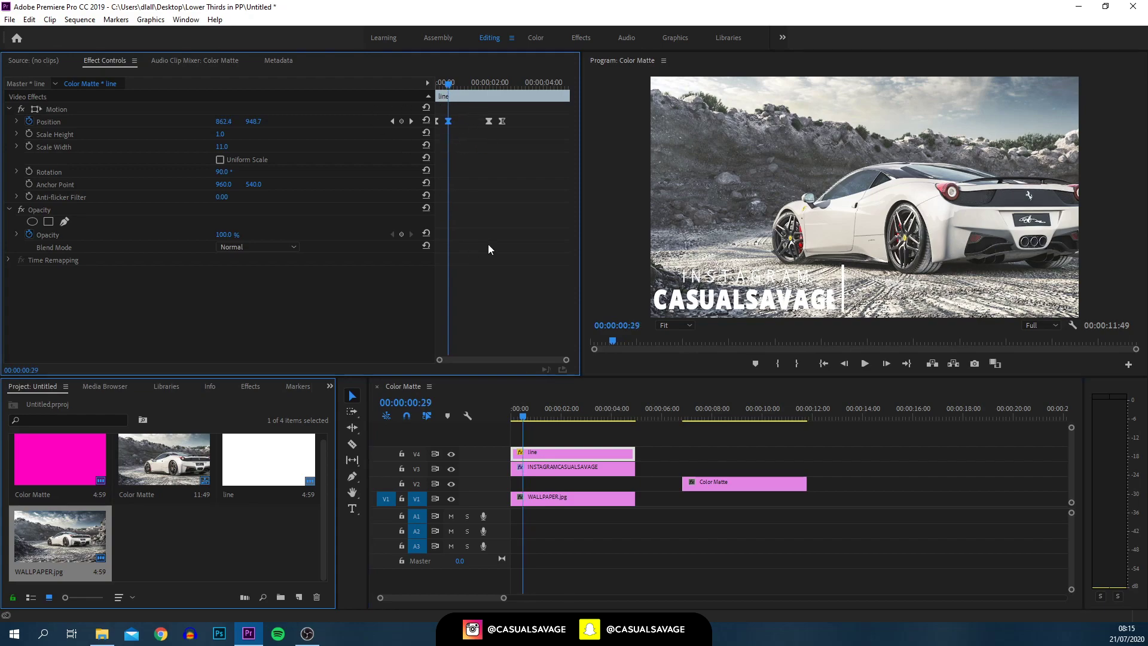
pyautogui.click(756, 365)
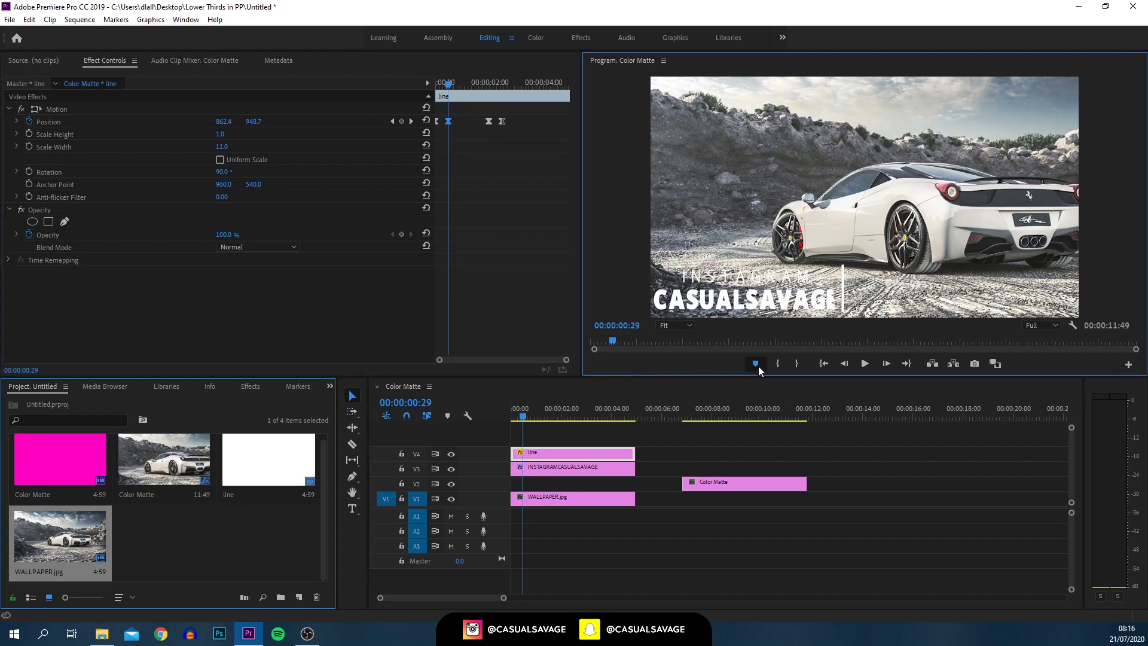
pyautogui.click(756, 364)
pyautogui.moveTo(485, 82); pyautogui.dragTo(491, 80)
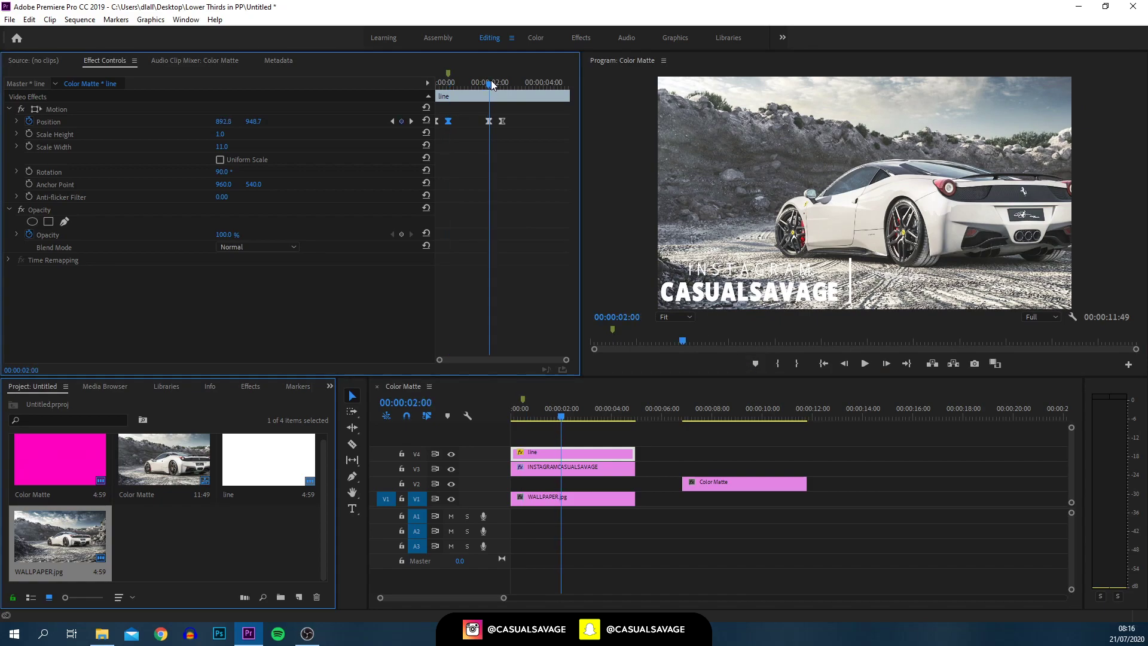
pyautogui.click(756, 364)
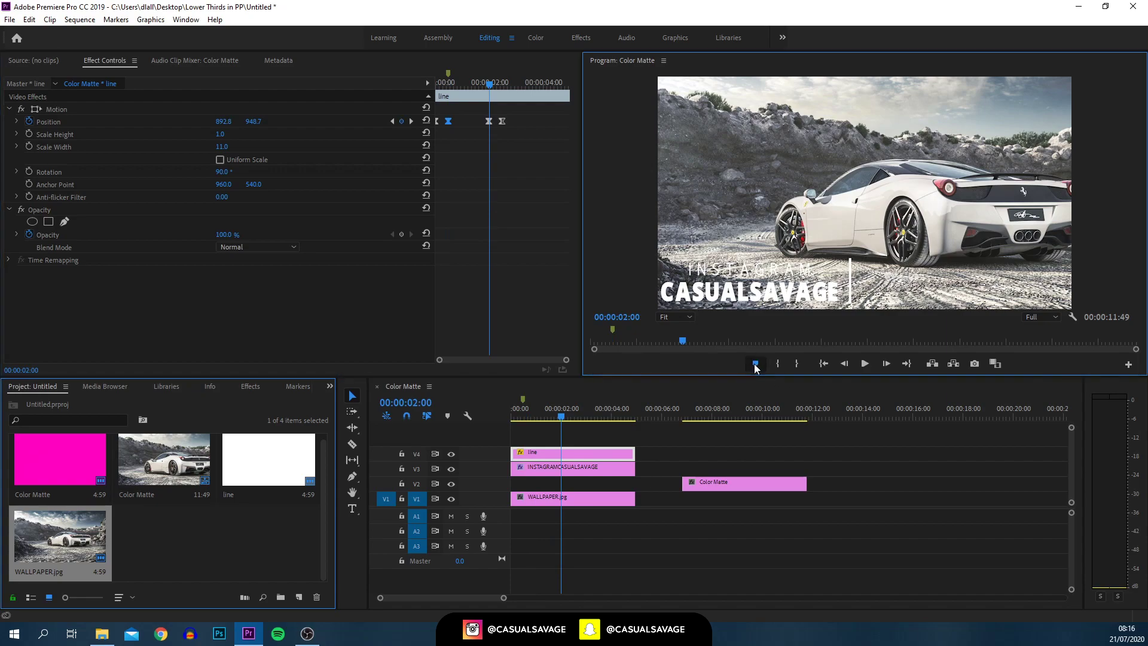
# Move the color matte clip back to the start of track V2 beneath the text and recolor the matte to cyan 00D8FF.
pyautogui.moveTo(519, 402)
pyautogui.mouseDown()
pyautogui.moveTo(552, 416)
pyautogui.moveTo(522, 396)
pyautogui.mouseUp()
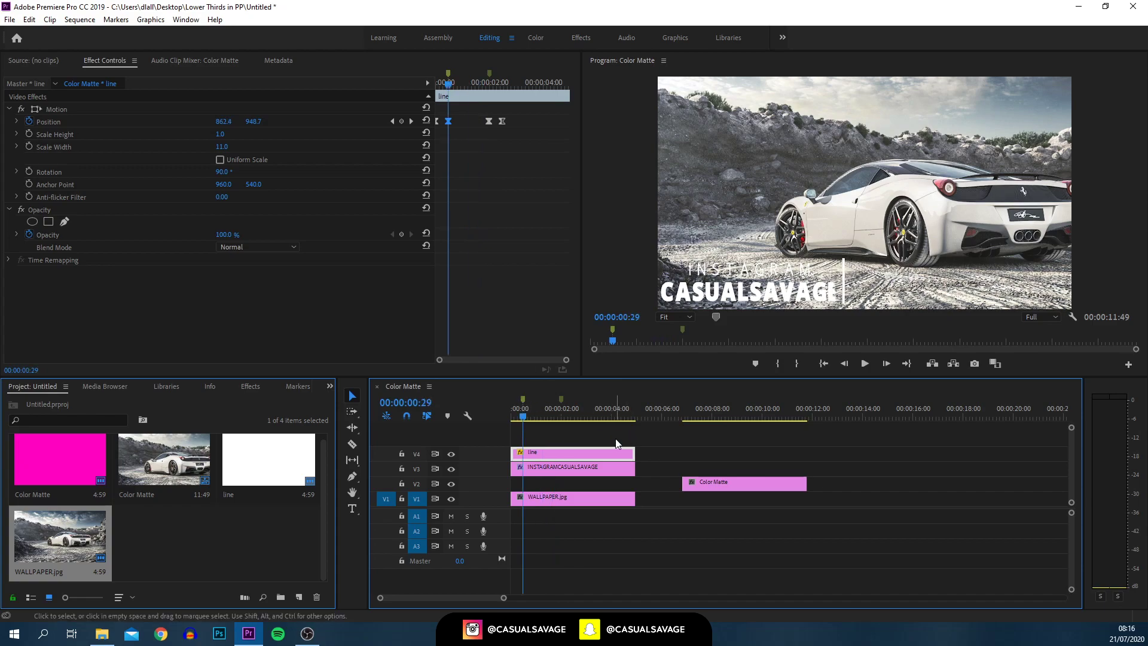
pyautogui.moveTo(701, 483); pyautogui.dragTo(529, 485)
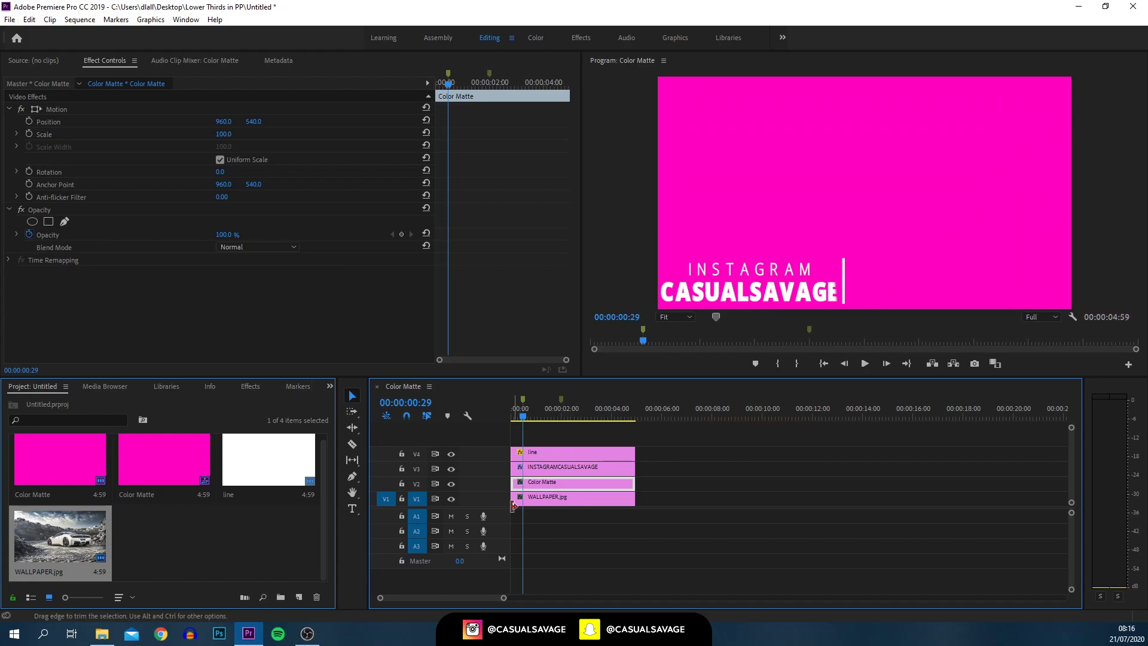
pyautogui.scroll(1, 241, 538)
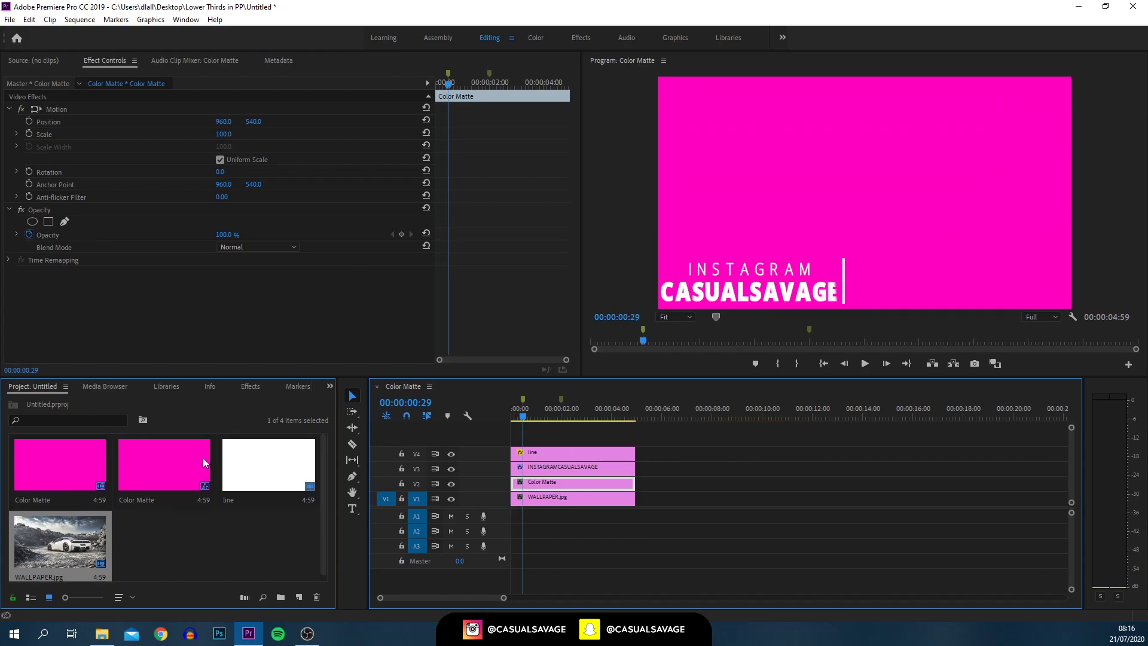
pyautogui.doubleClick(77, 455)
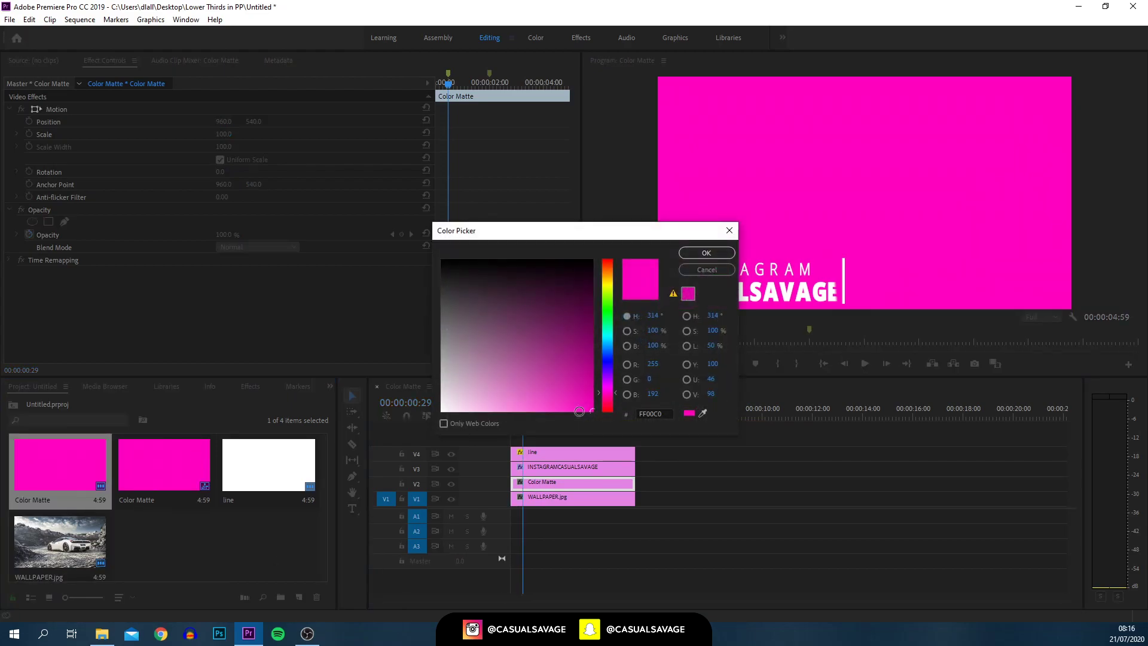
pyautogui.moveTo(604, 371); pyautogui.dragTo(605, 340)
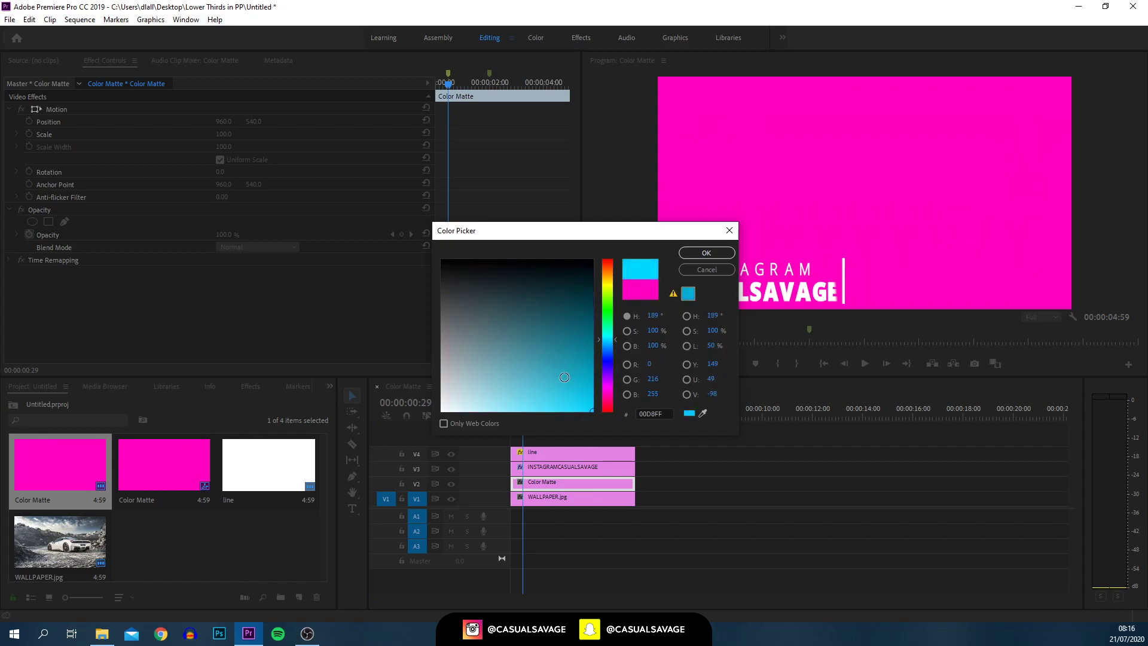
pyautogui.click(706, 254)
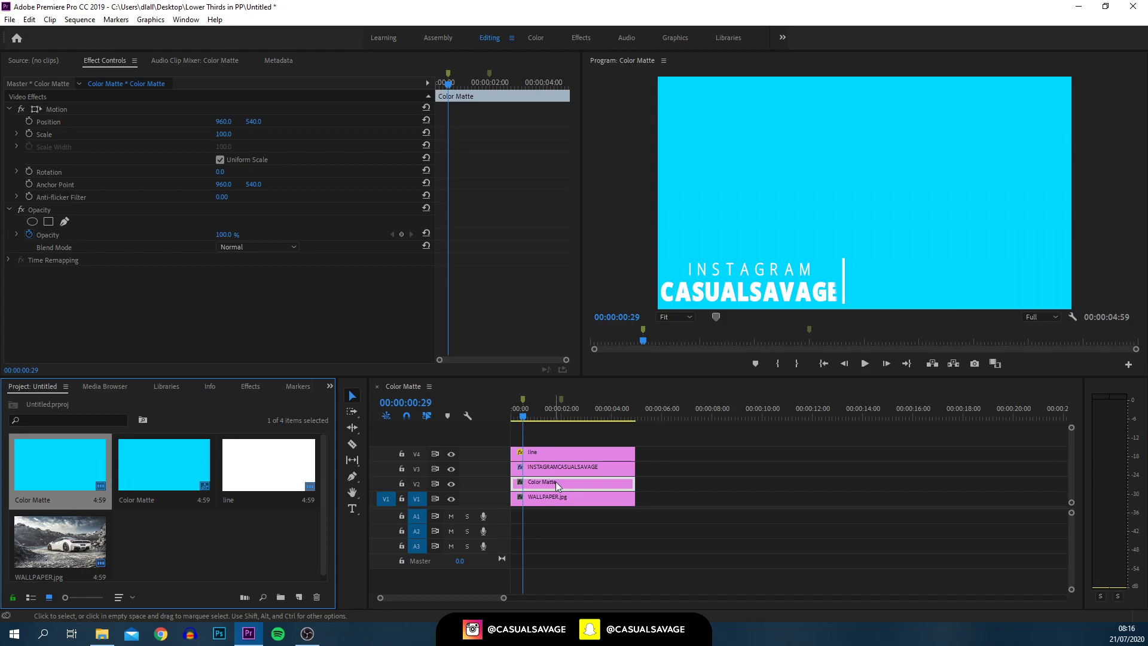
# Scale the cyan matte non-uniformly to height 22.7 and width 60.2, and position it as a box behind the text and line.
pyautogui.click(220, 159)
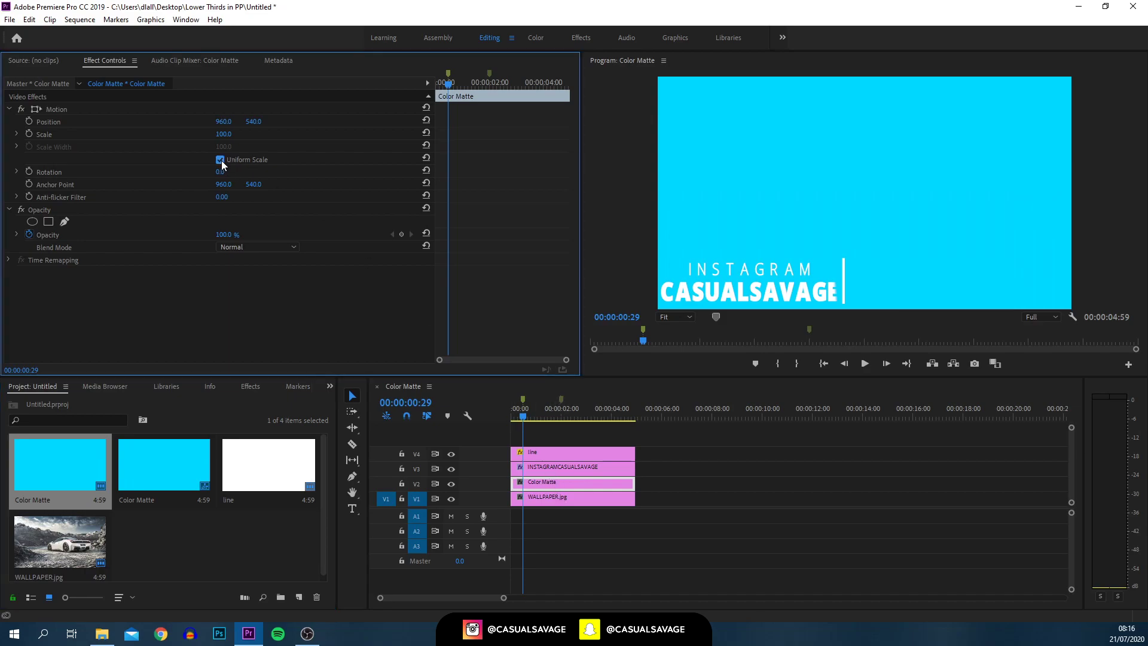
pyautogui.moveTo(224, 146); pyautogui.dragTo(182, 133)
pyautogui.click(35, 109)
pyautogui.moveTo(902, 197); pyautogui.dragTo(855, 306)
# Trim the start of the color matte clip on V2 to 00:00:00:15, midway through the text reveal.
pyautogui.click(503, 421)
pyautogui.moveTo(505, 420); pyautogui.dragTo(529, 418)
pyautogui.press('=')
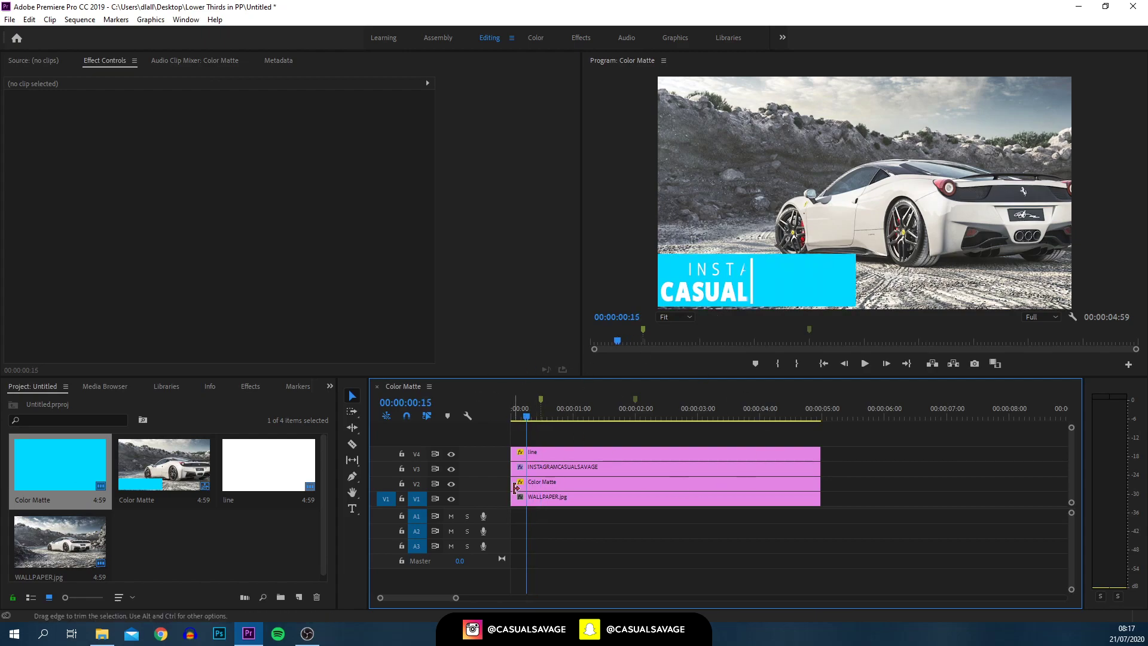
pyautogui.moveTo(515, 487); pyautogui.dragTo(527, 487)
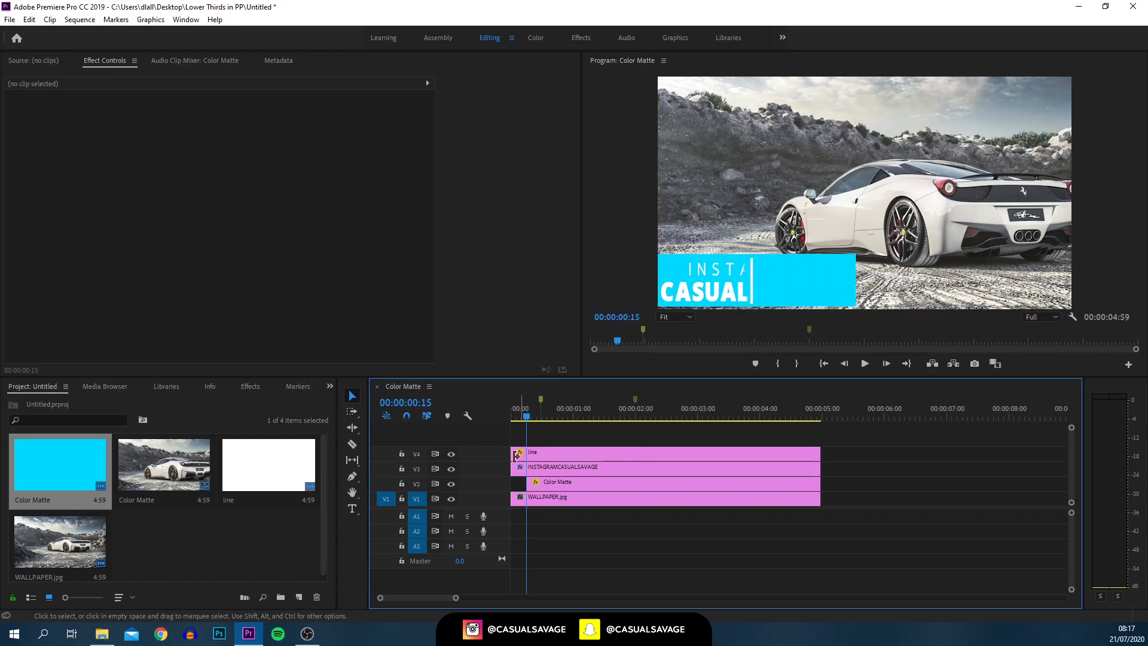
# Trim the end of the color matte clip to the second marker at 00:00:02:00 and return the playhead to the clip's start.
pyautogui.click(635, 417)
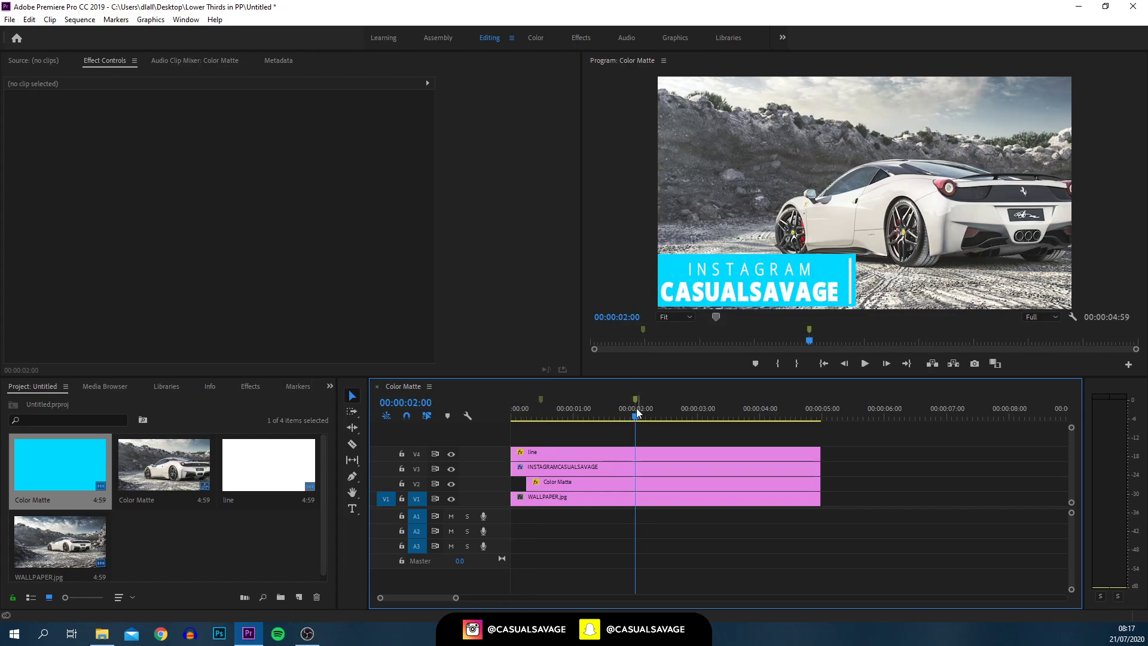
pyautogui.moveTo(636, 417); pyautogui.dragTo(620, 417)
pyautogui.click(622, 483)
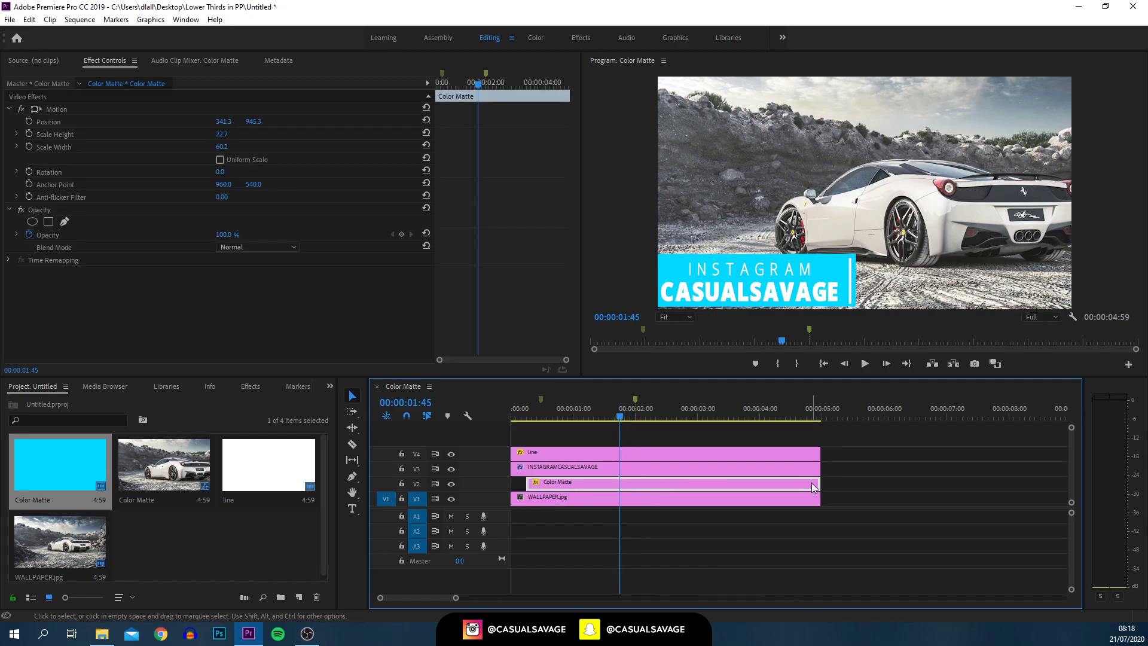
pyautogui.moveTo(818, 483); pyautogui.dragTo(635, 483)
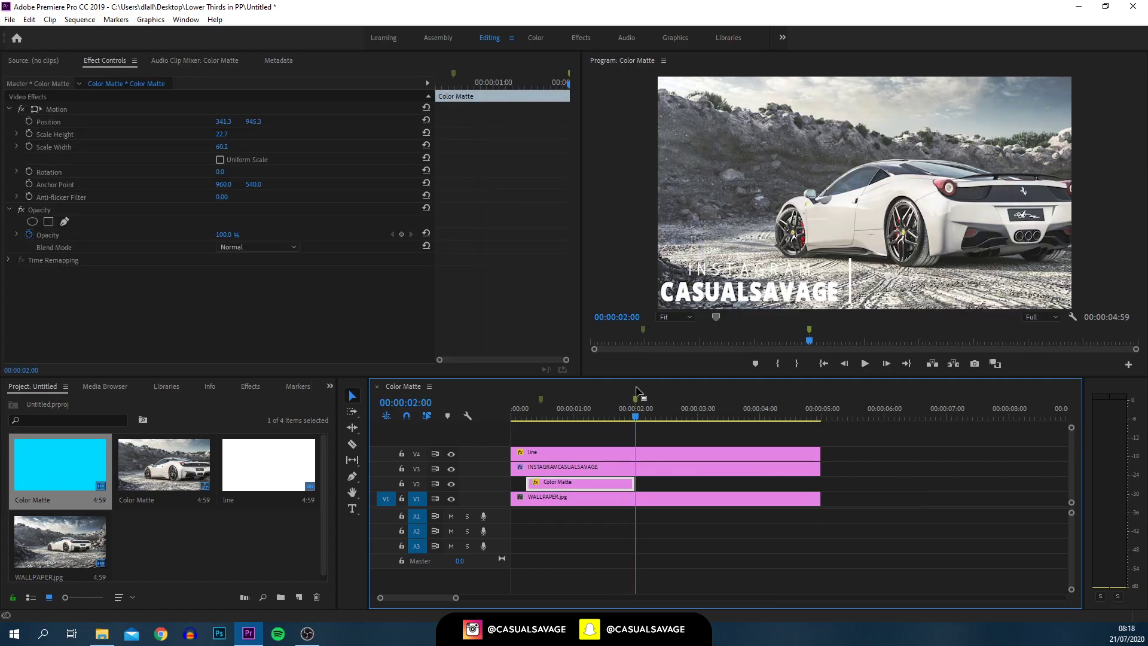
pyautogui.press('Up')
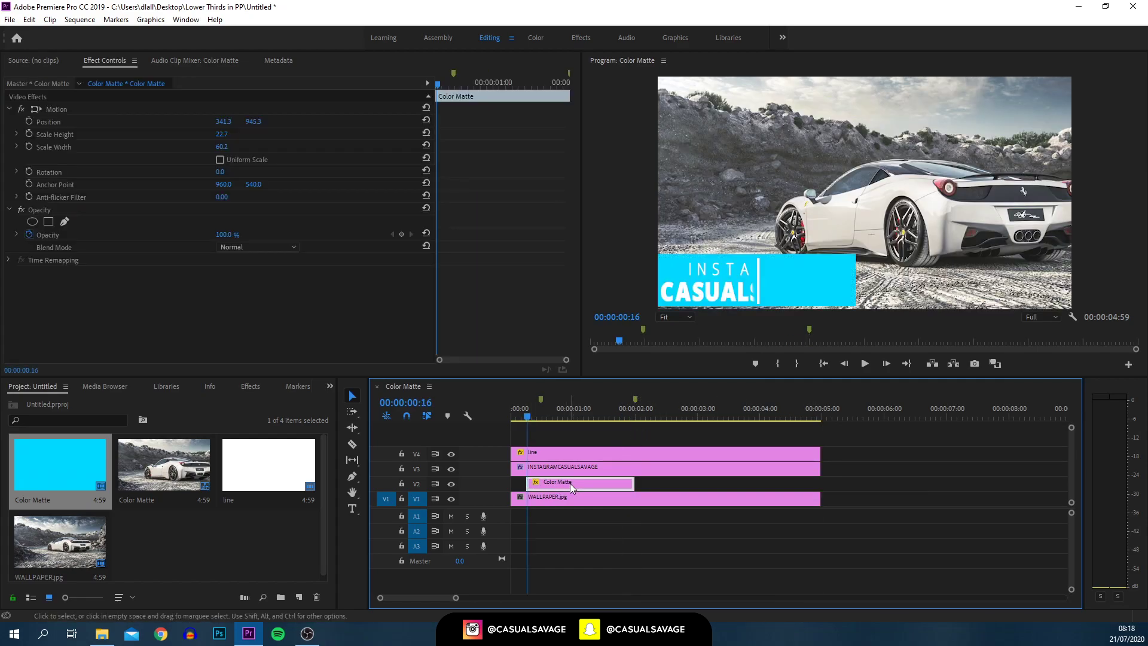
# Keyframe the cyan matte's Position to slide in from X -589.7 at the clip start to X 307.3 at the first marker, 00:00:00:29.
pyautogui.moveTo(513, 115); pyautogui.dragTo(303, 108)
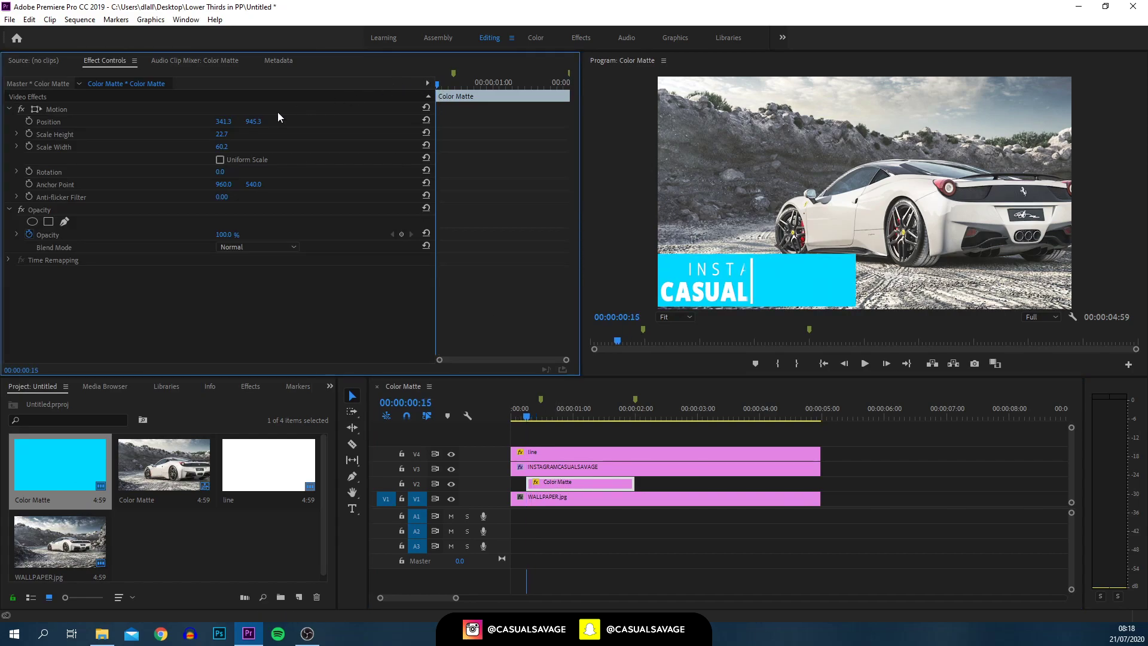
pyautogui.click(29, 122)
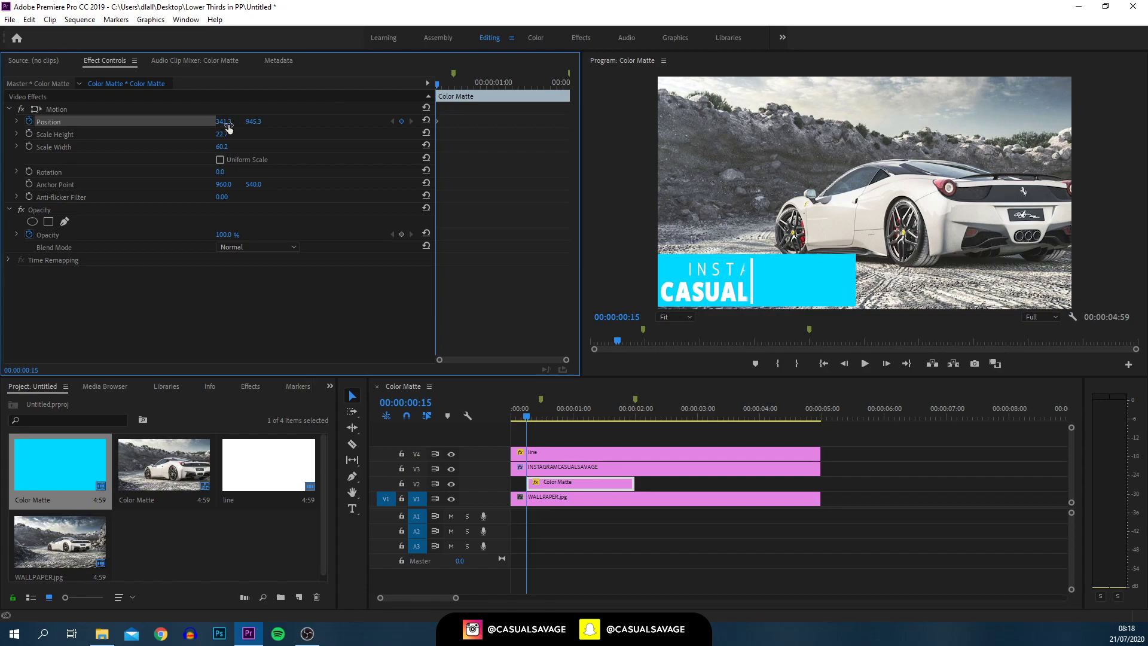
pyautogui.moveTo(227, 122)
pyautogui.mouseDown()
pyautogui.moveTo(3, 122)
pyautogui.moveTo(229, 122)
pyautogui.mouseUp()
pyautogui.click(540, 413)
pyautogui.moveTo(225, 121); pyautogui.dragTo(579, 121)
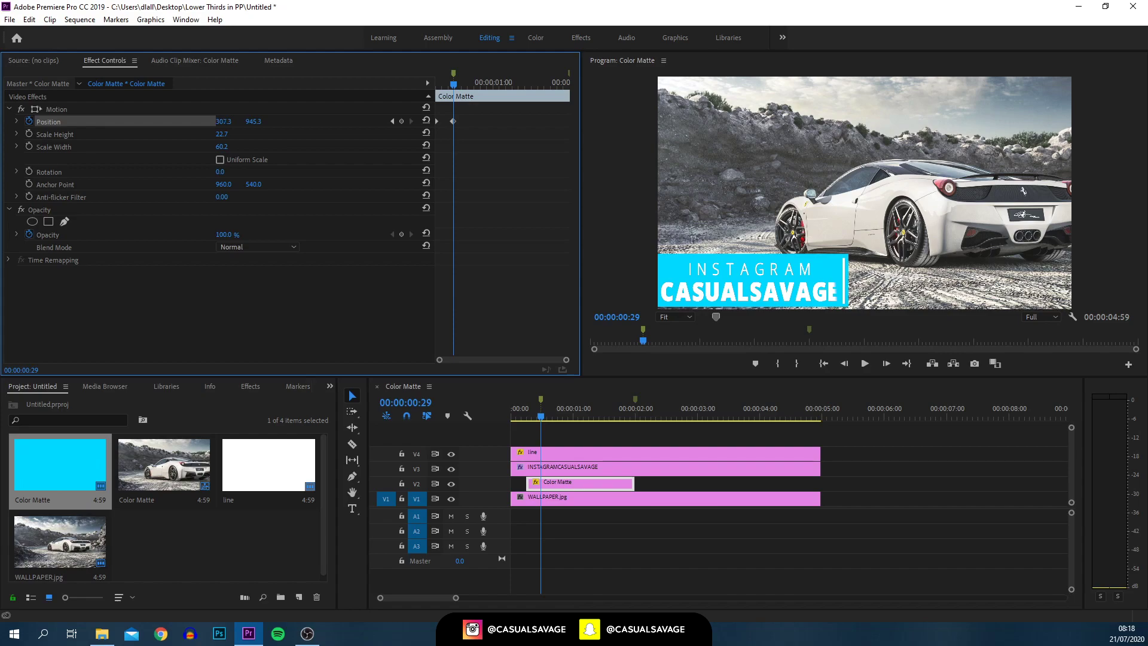
# Copy the 307.3 Position keyframe to 00:00:01:45 and keyframe X at -589.7 at the second marker, 00:00:02:00, to slide the box out.
pyautogui.click(454, 121)
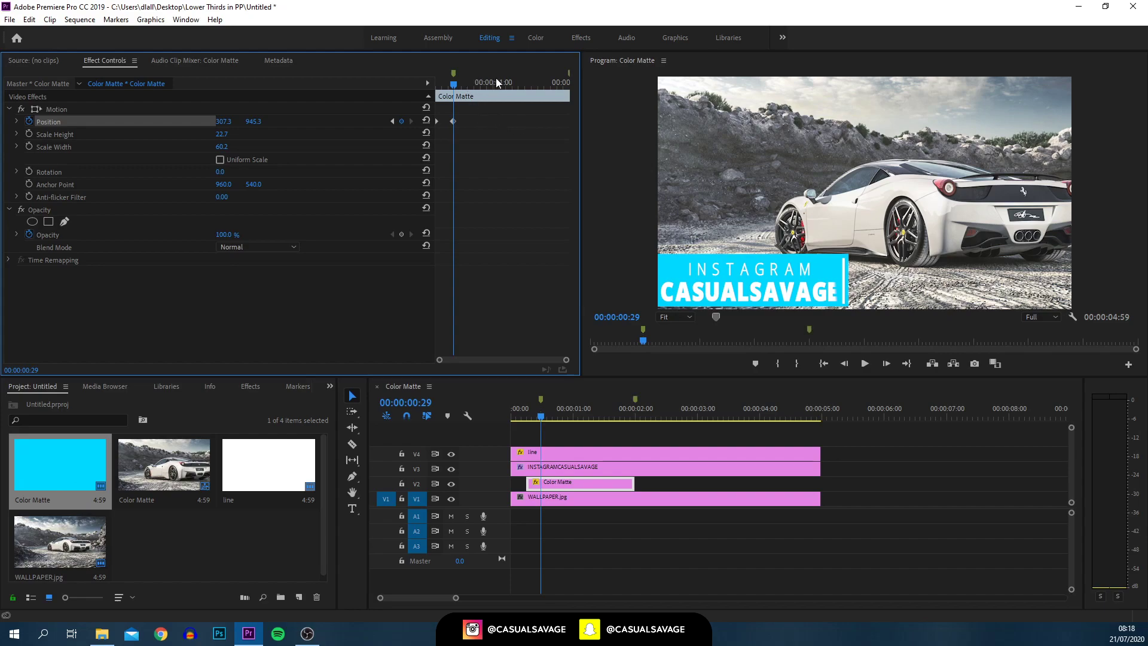
pyautogui.click(517, 82)
pyautogui.moveTo(515, 121); pyautogui.dragTo(529, 121)
pyautogui.click(620, 413)
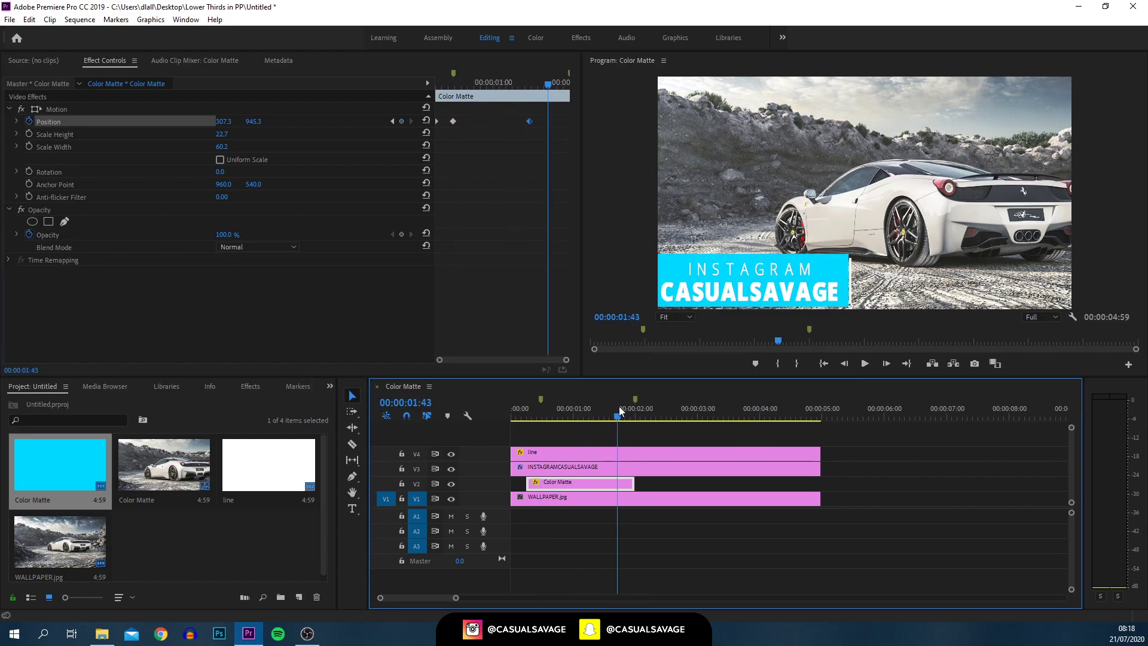
pyautogui.moveTo(530, 121); pyautogui.dragTo(551, 122)
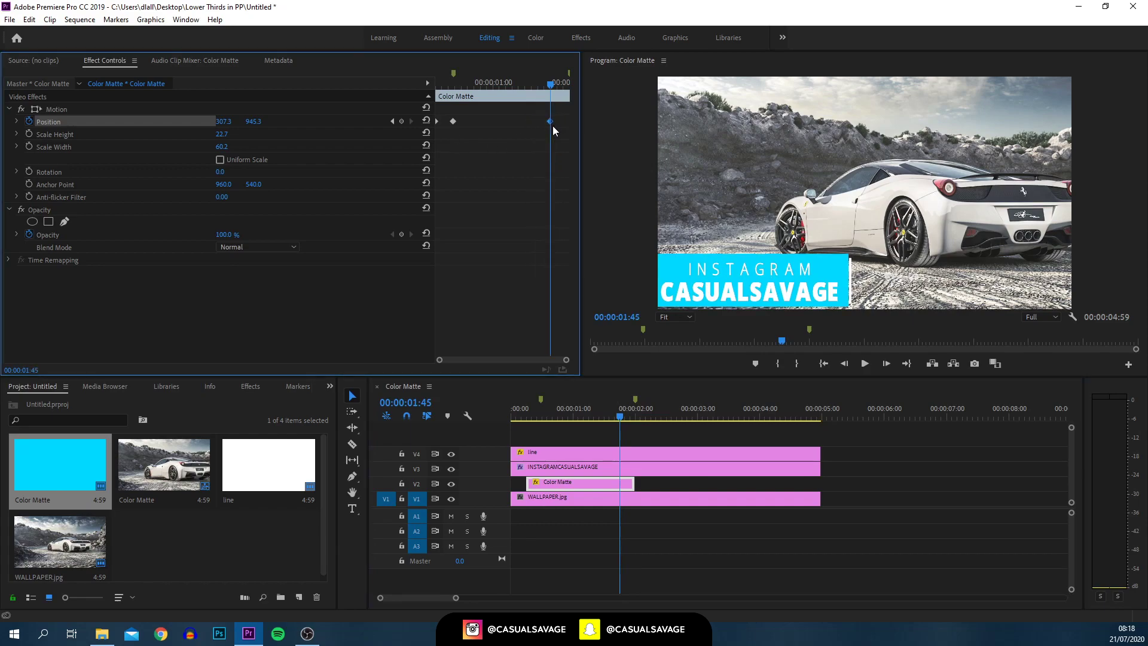
pyautogui.click(569, 77)
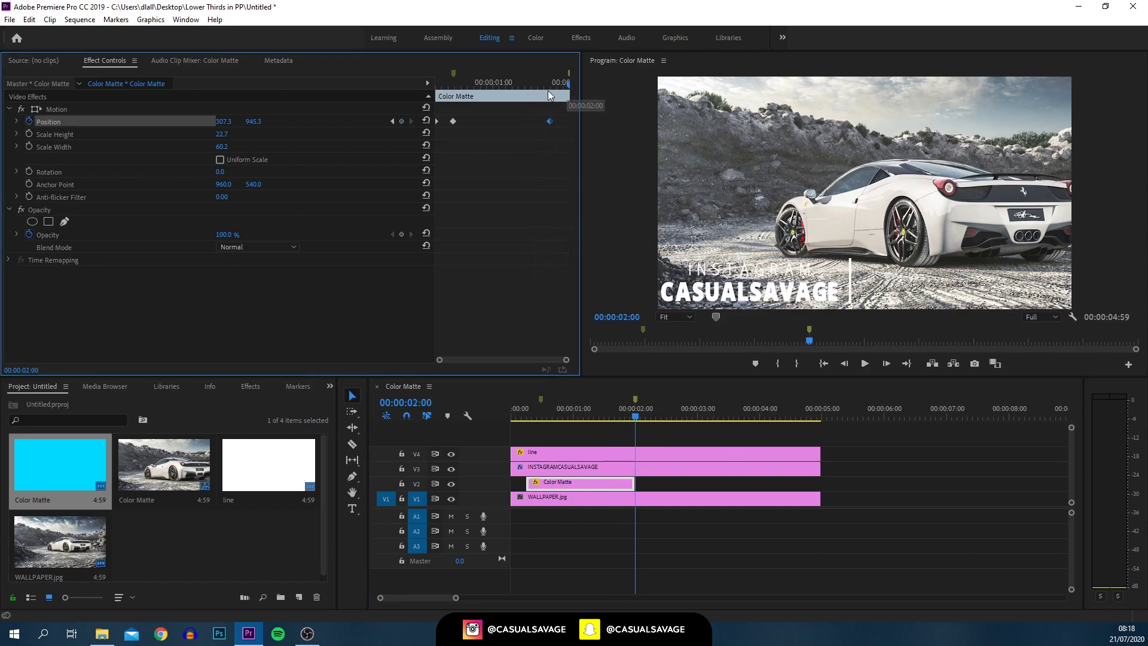
pyautogui.moveTo(223, 121); pyautogui.dragTo(201, 121)
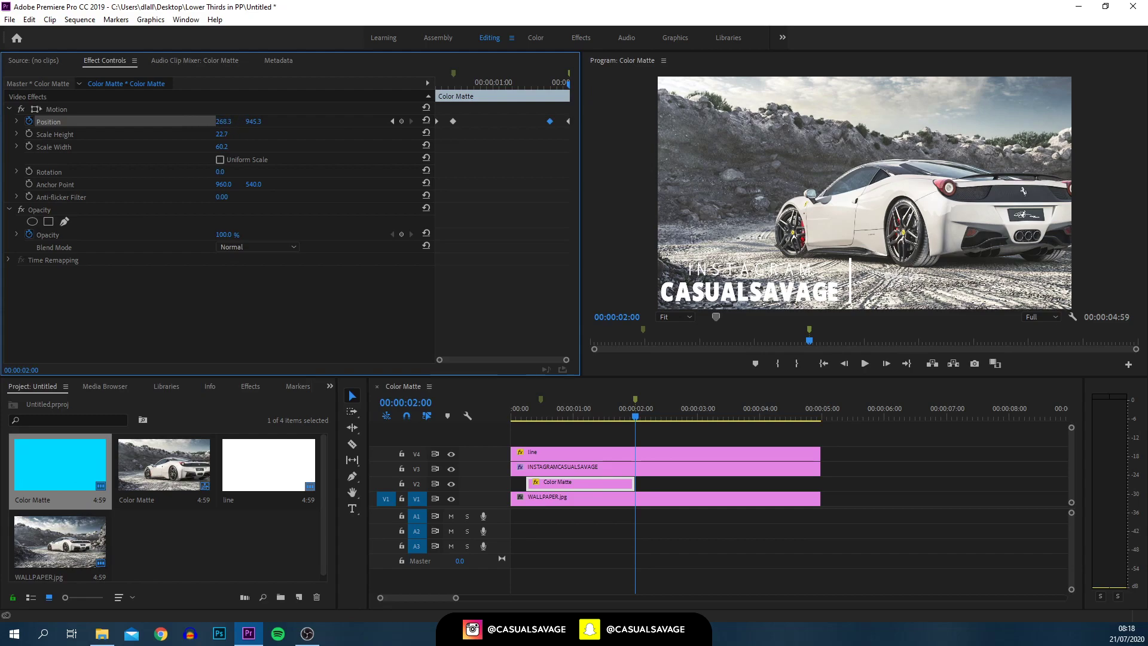
# Play the sequence from the beginning to review the cyan box sliding in and out behind the text.
pyautogui.click(516, 416)
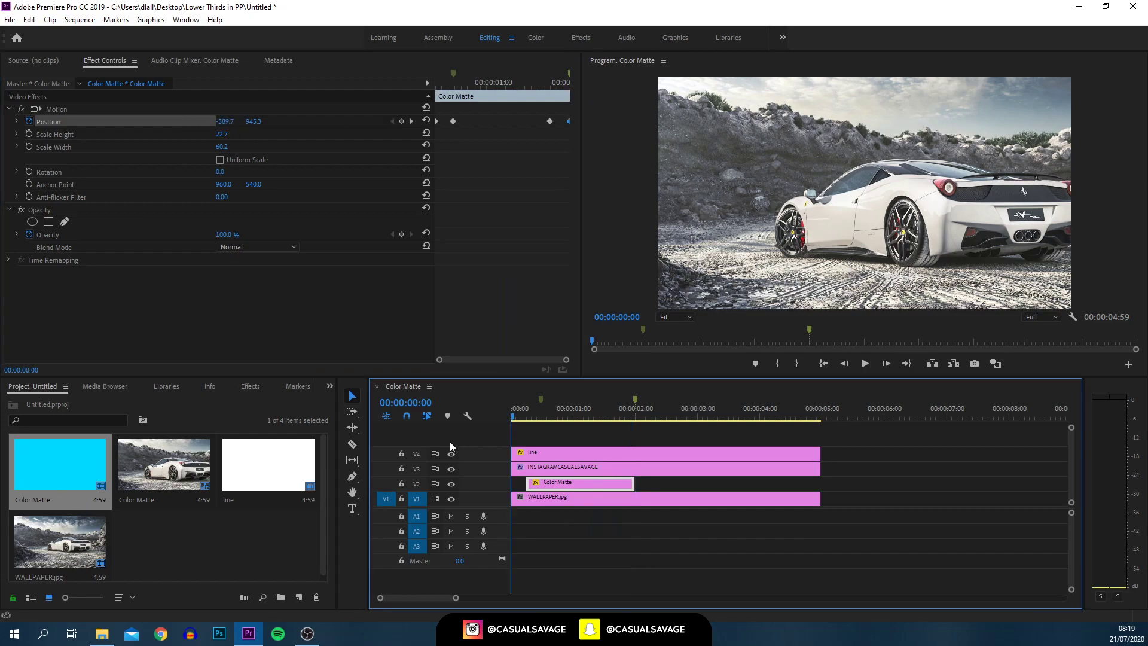
pyautogui.press('space')
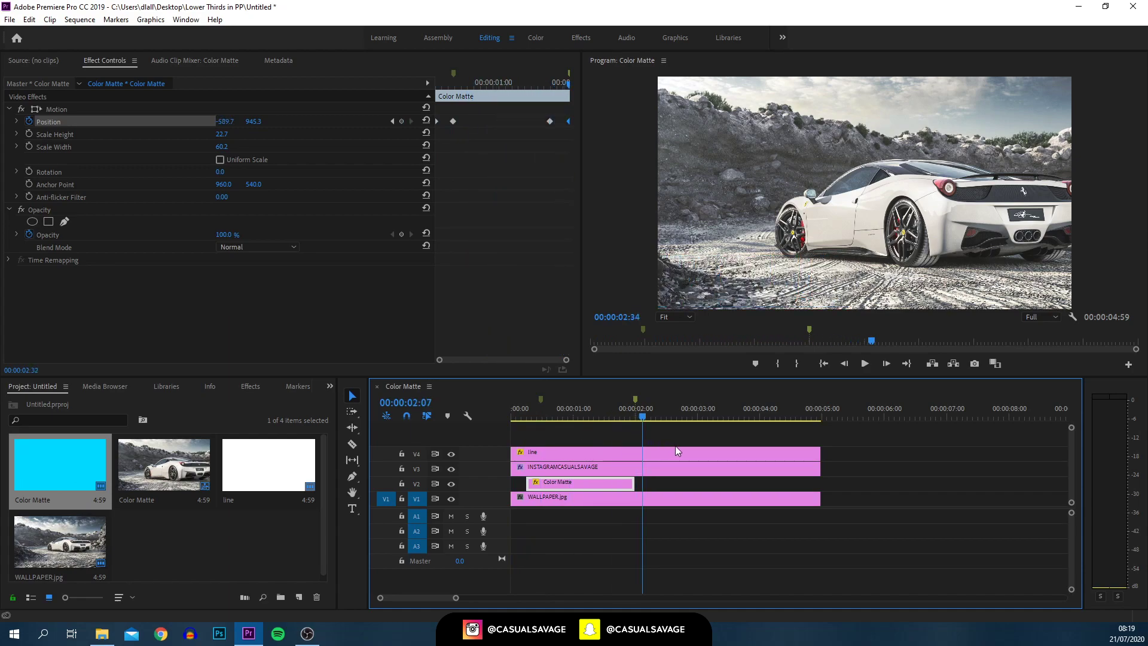
pyautogui.press('space')
pyautogui.press('Home')
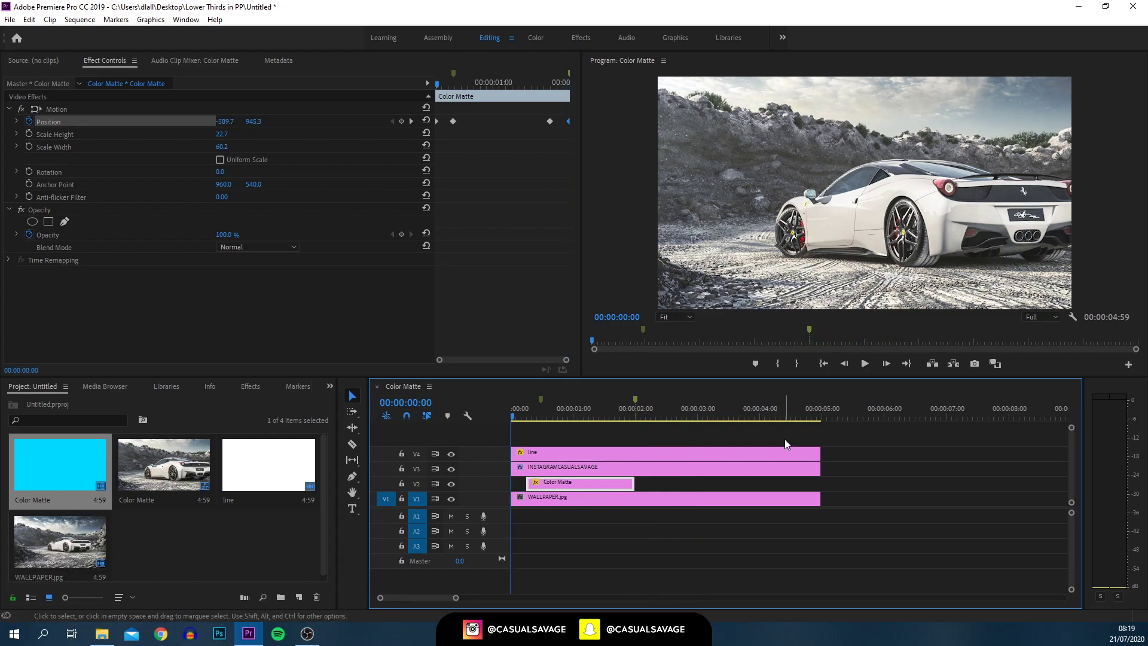
pyautogui.press('space')
pyautogui.press('space')
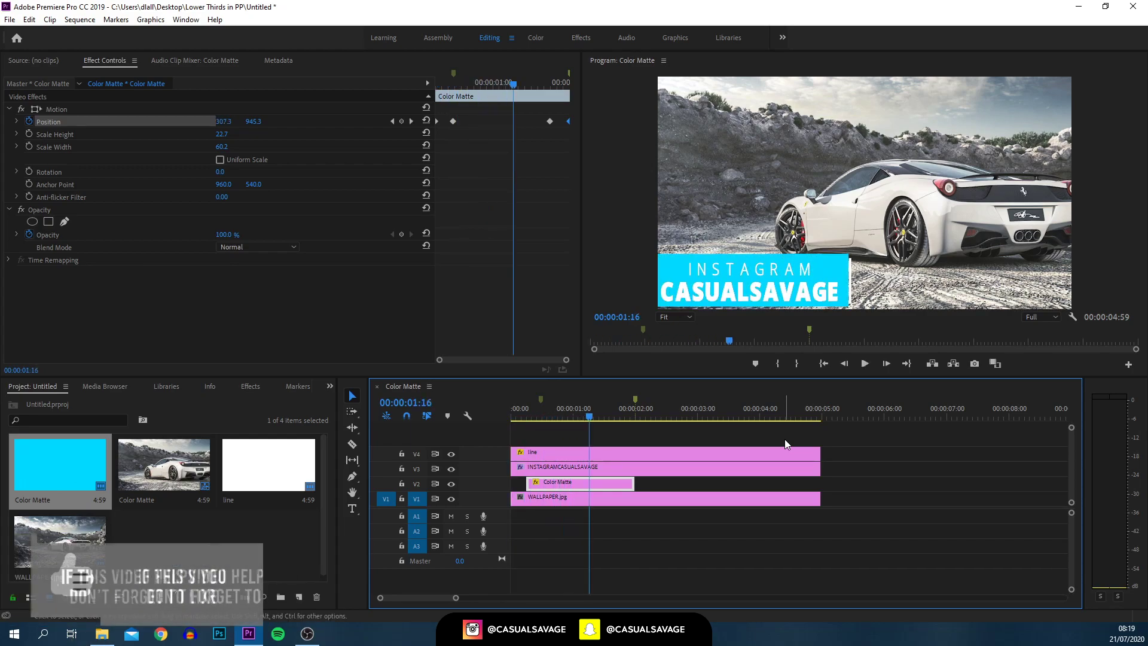